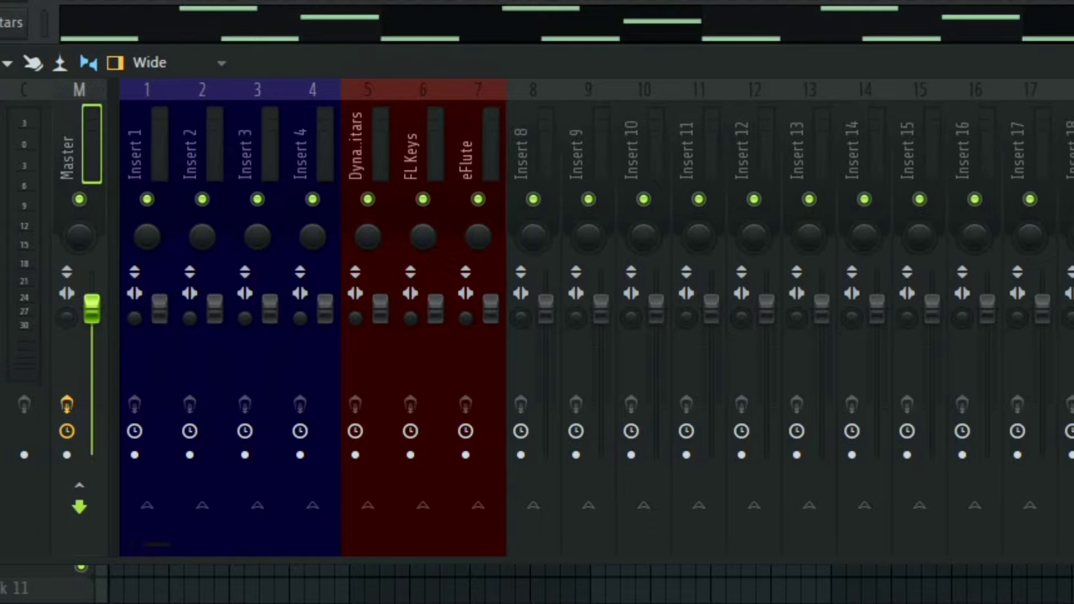
Play Pattern 1 briefly to check the levels of the mixer tracks, and stop playback
{"action": "key", "text": "space"}
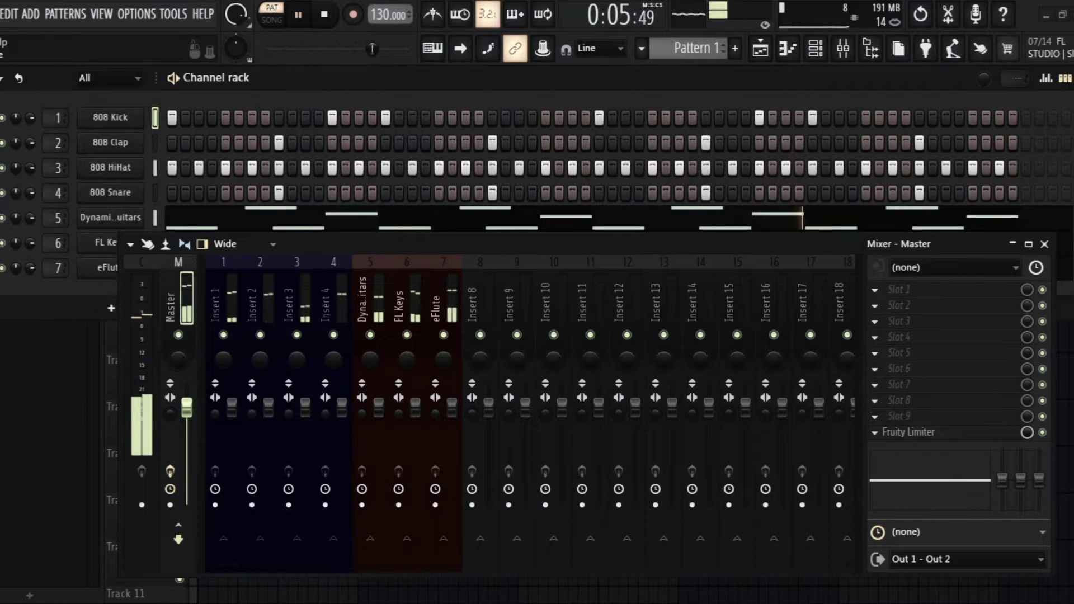
{"action": "key", "text": "space"}
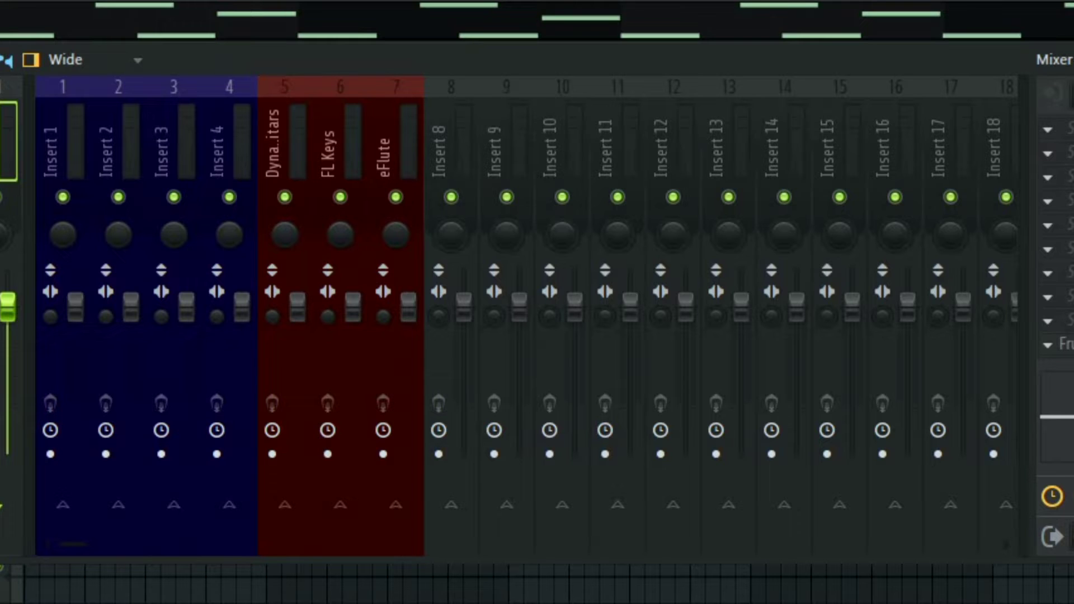
Color the empty mixer track Insert 8 forest green (#3A9130)
{"action": "left_click", "coordinate": [451, 147]}
{"action": "left_click", "coordinate": [506, 147]}
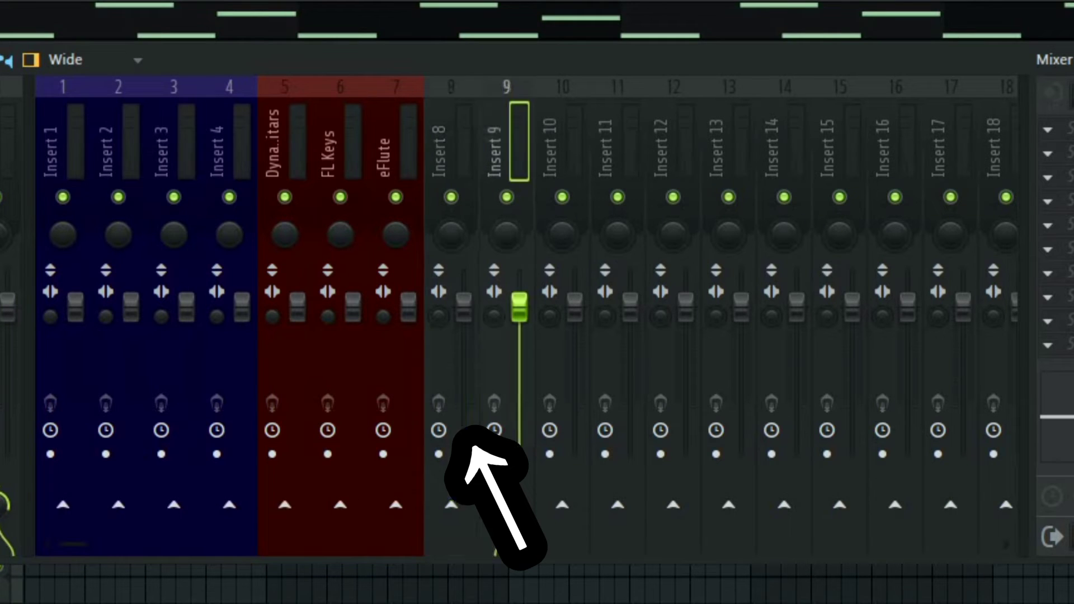
{"action": "key", "text": "Left"}
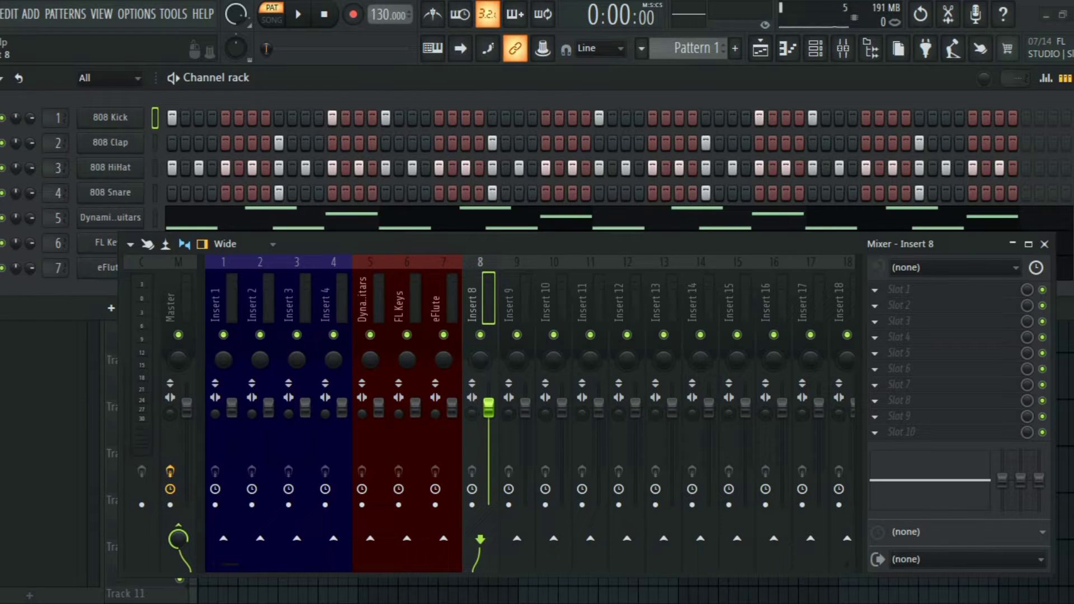
{"action": "right_click", "coordinate": [492, 297]}
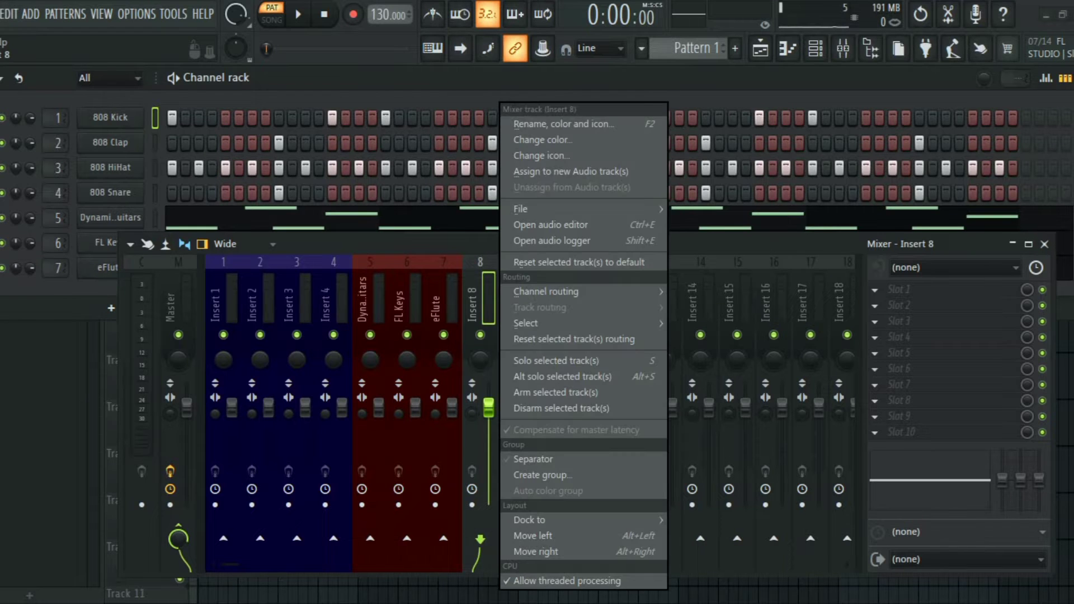
{"action": "left_click", "coordinate": [541, 139]}
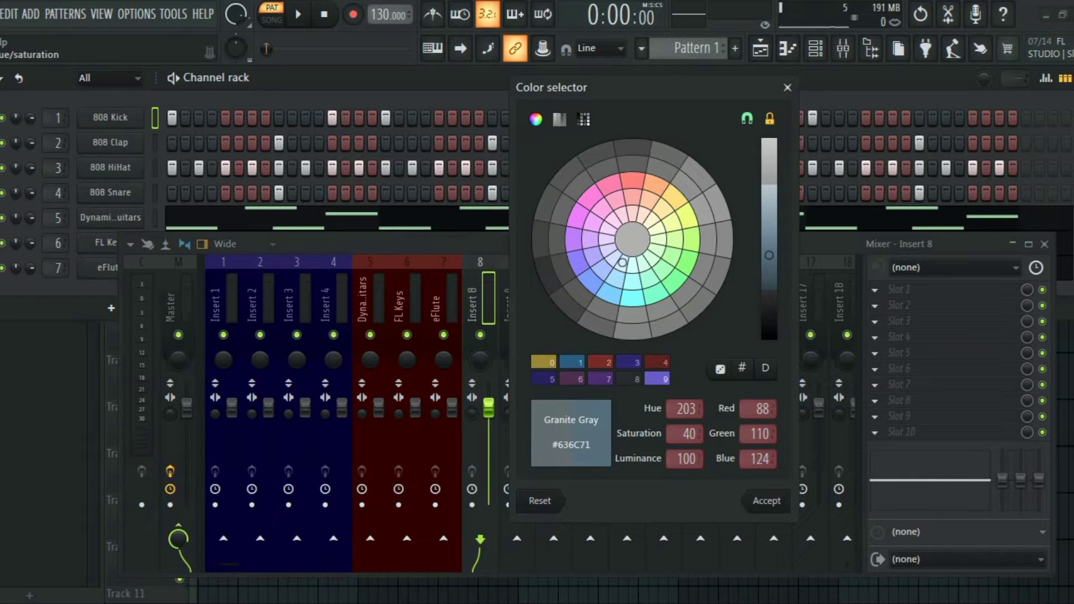
{"action": "left_click", "coordinate": [686, 261]}
{"action": "left_click", "coordinate": [769, 281]}
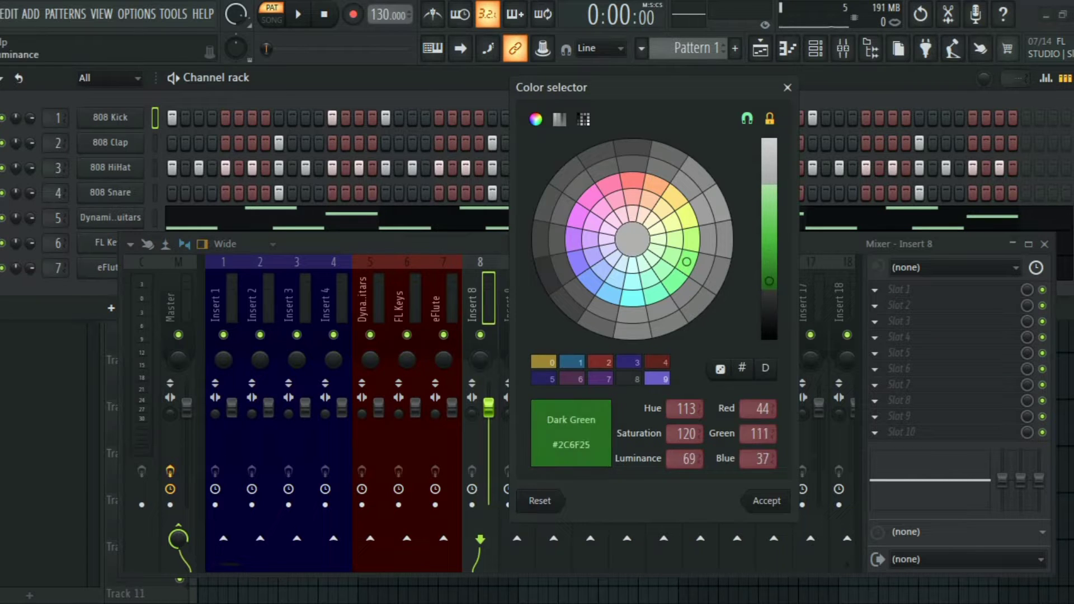
{"action": "left_click_drag", "start_coordinate": [769, 281], "coordinate": [770, 262]}
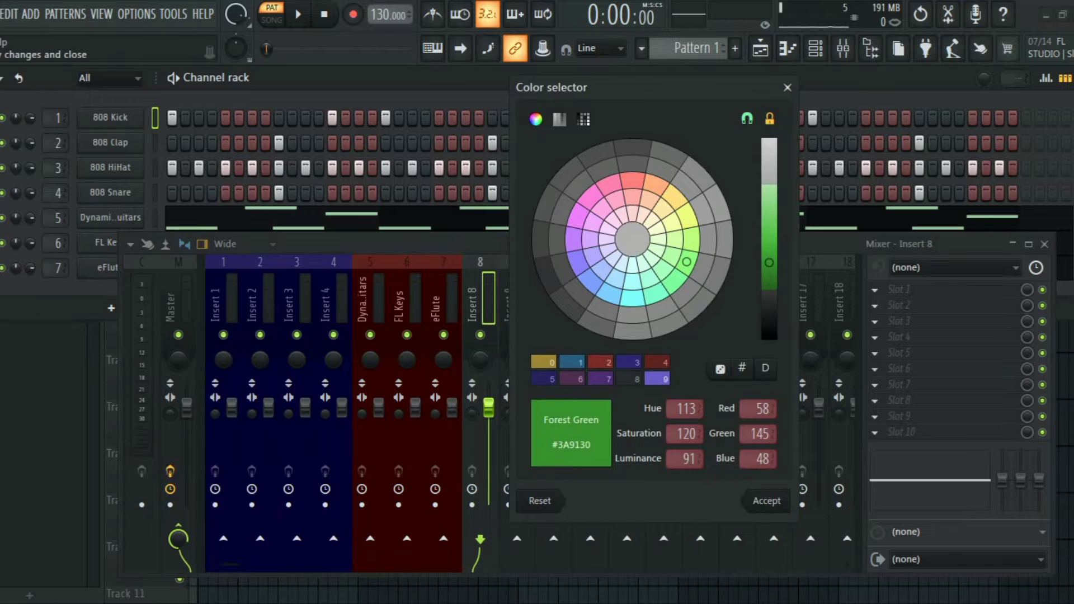
{"action": "left_click", "coordinate": [767, 501]}
Rename the green Insert 8 track as "drum buss"
{"action": "right_click", "coordinate": [490, 302]}
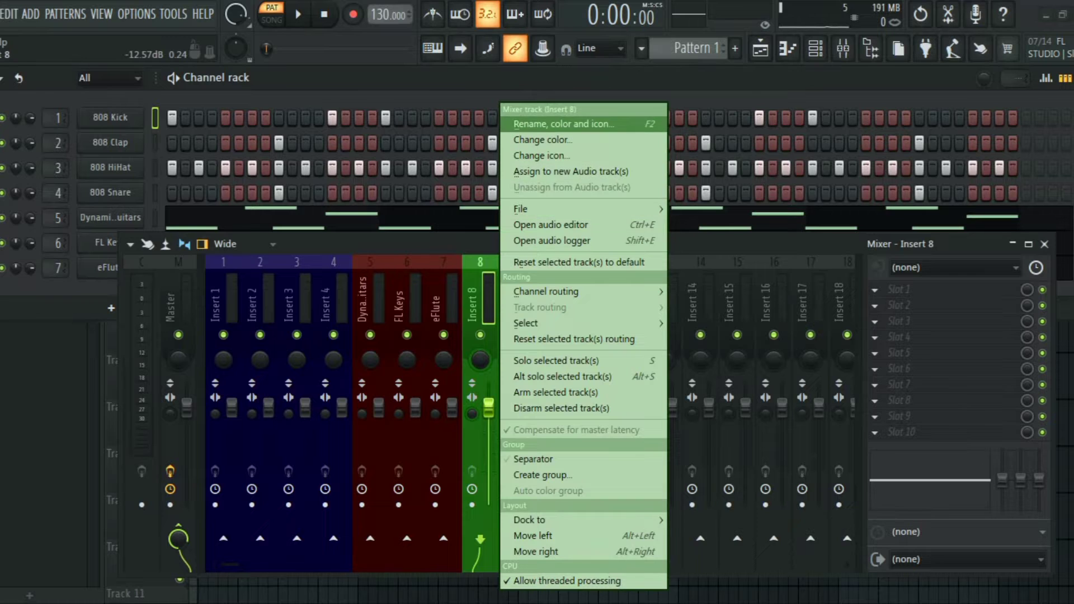
{"action": "left_click", "coordinate": [562, 123]}
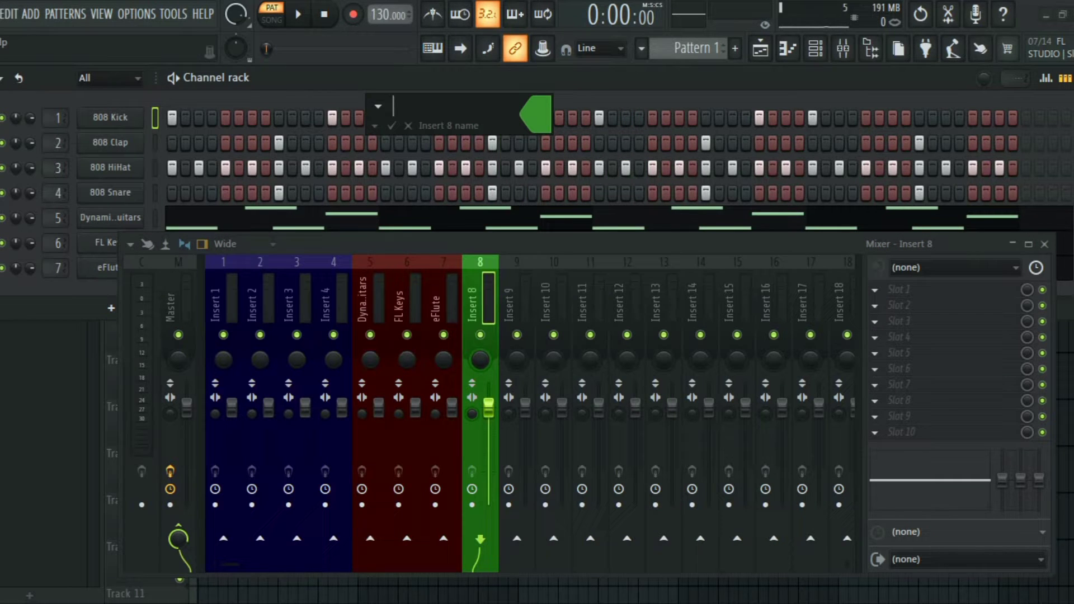
{"action": "type", "text": "drum buss"}
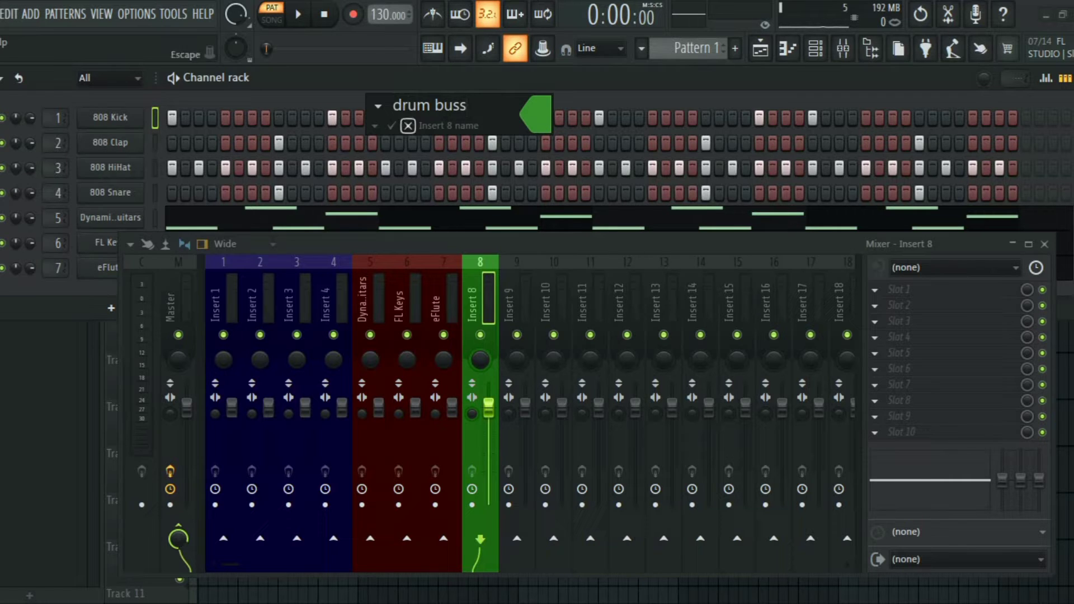
{"action": "key", "text": "Return"}
Color mixer track Insert 9 drab olive (#8F9F35) and rename it "inst buss"
{"action": "right_click", "coordinate": [531, 302]}
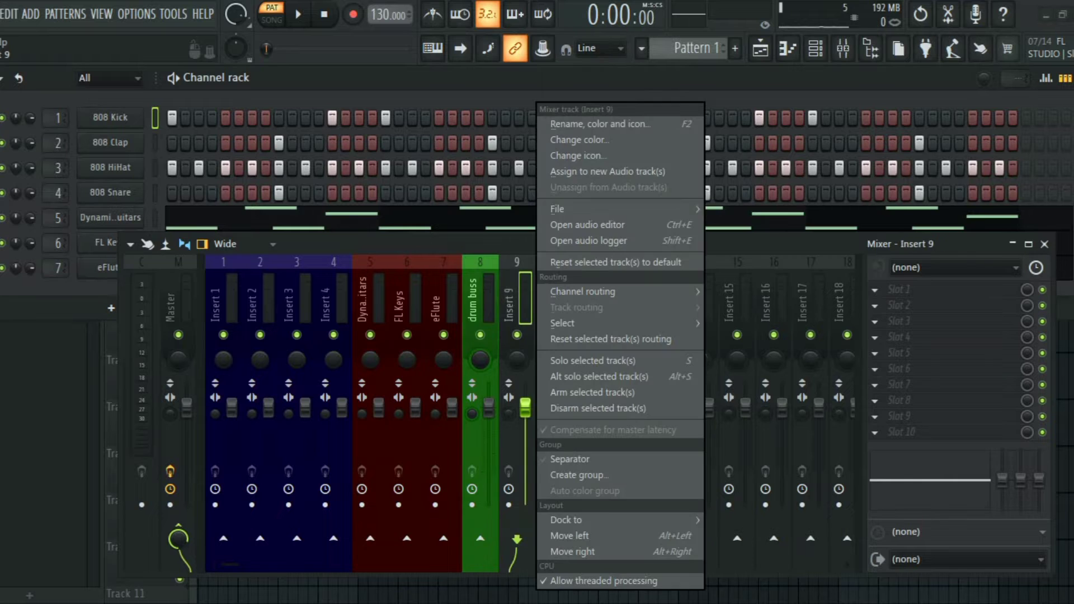
{"action": "mouse_move", "coordinate": [620, 208]}
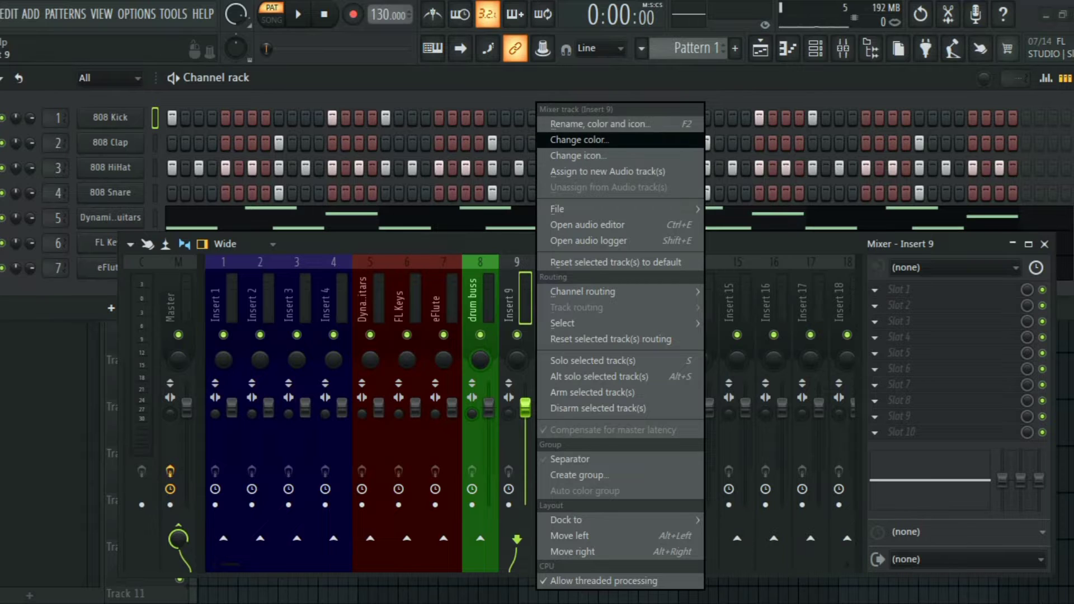
{"action": "left_click", "coordinate": [579, 140]}
{"action": "left_click", "coordinate": [730, 221]}
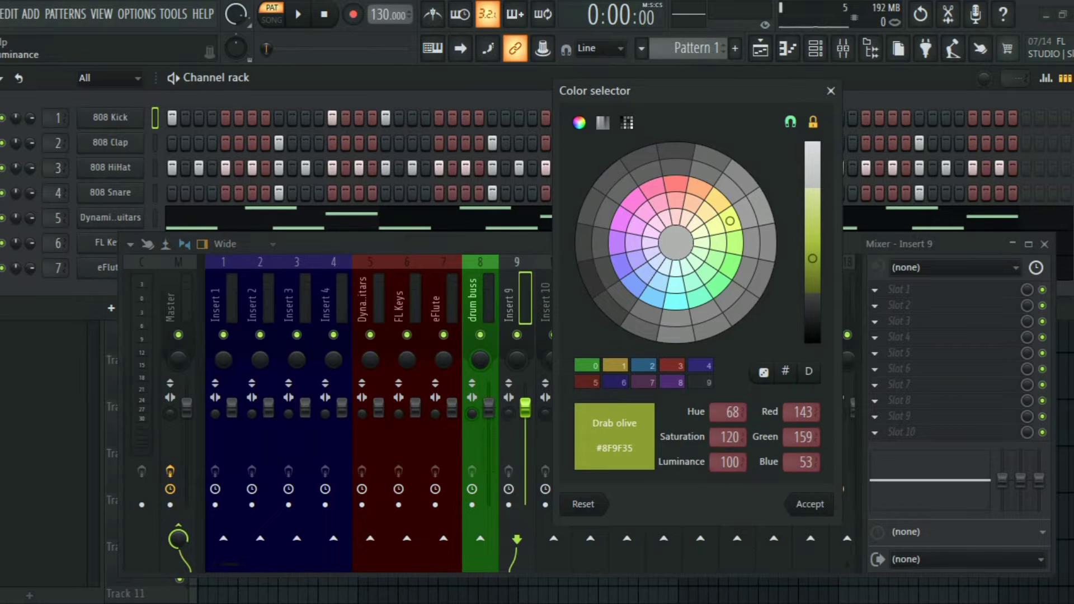
{"action": "left_click", "coordinate": [809, 504]}
{"action": "right_click", "coordinate": [517, 296]}
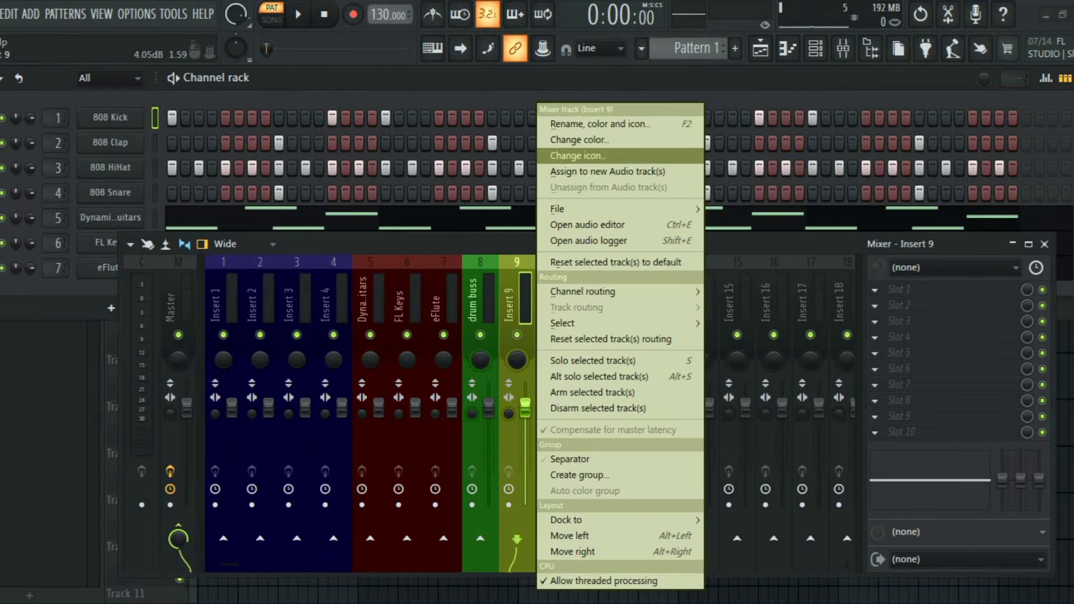
{"action": "left_click", "coordinate": [600, 124]}
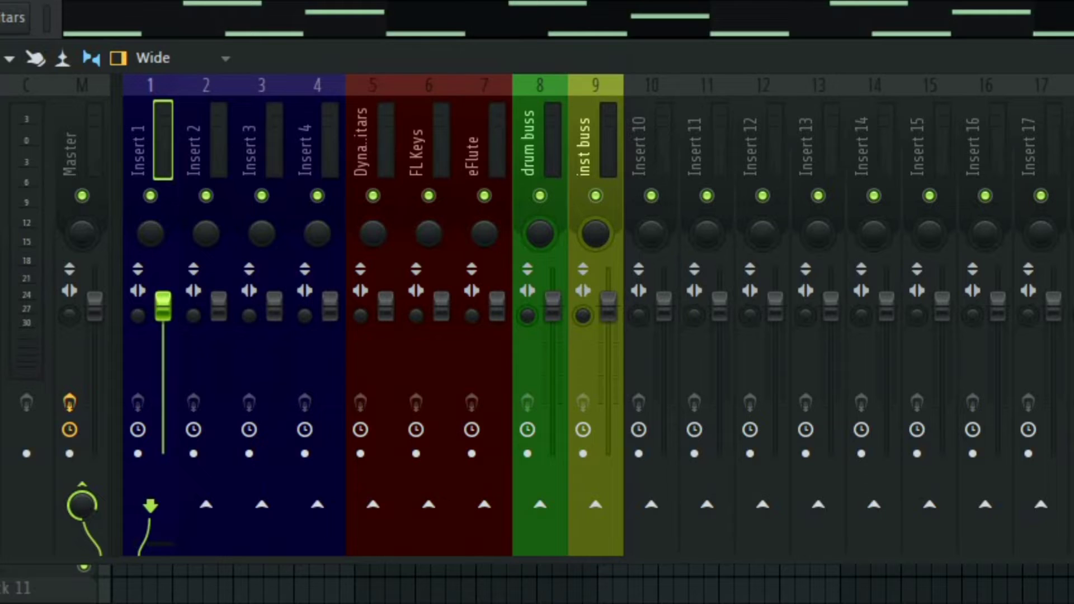
Examine the output routing of Inserts 1 to 3 and the routing options for sending Insert 1 to the drum buss
{"action": "left_click", "coordinate": [206, 145]}
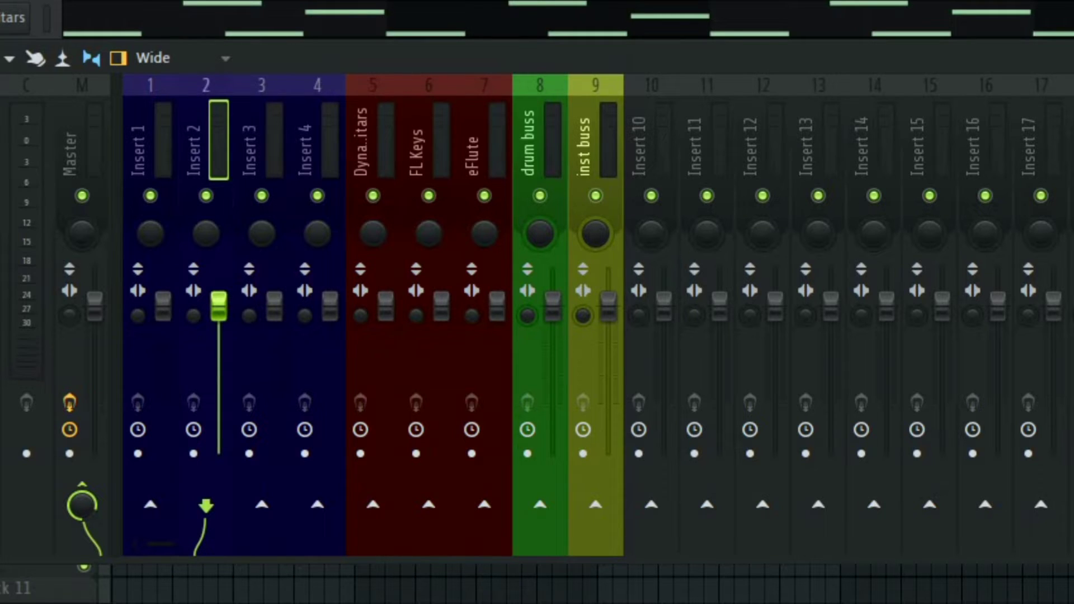
{"action": "left_click", "coordinate": [150, 146]}
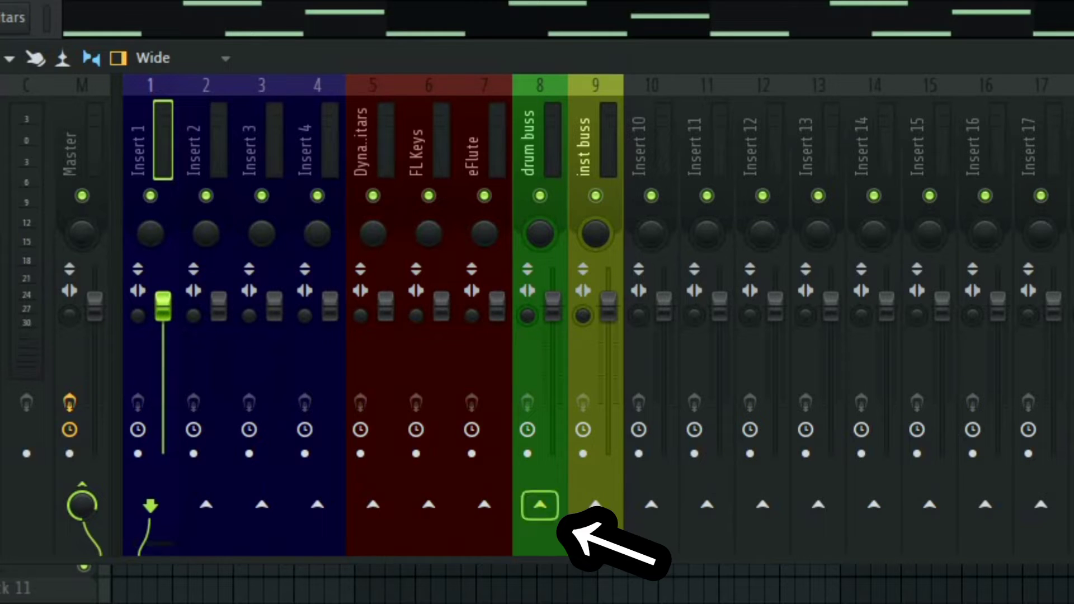
{"action": "right_click", "coordinate": [540, 505]}
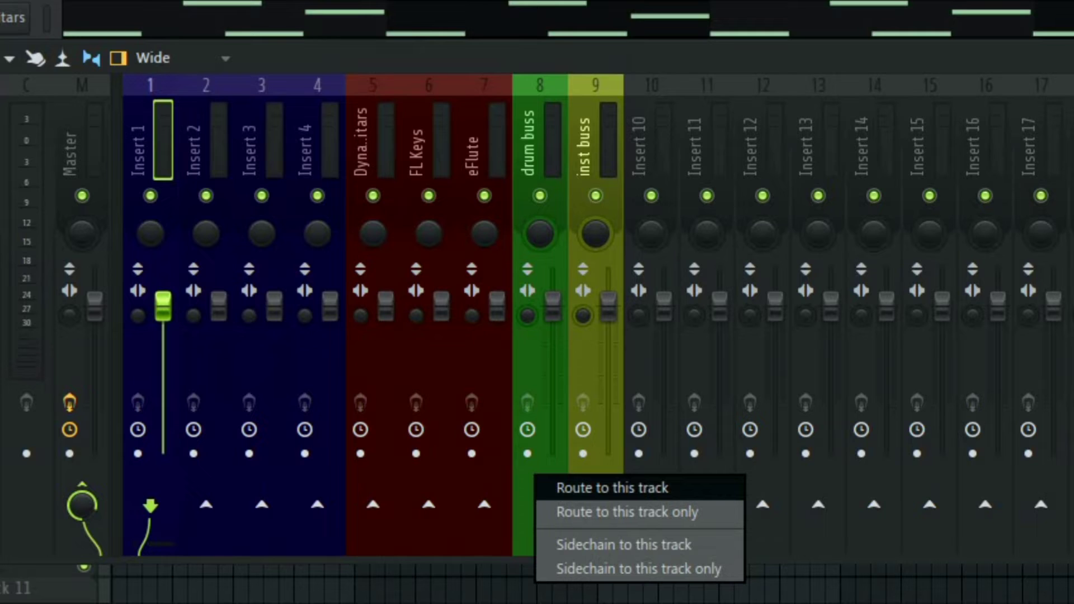
{"action": "key", "text": "Escape"}
{"action": "left_click", "coordinate": [206, 145]}
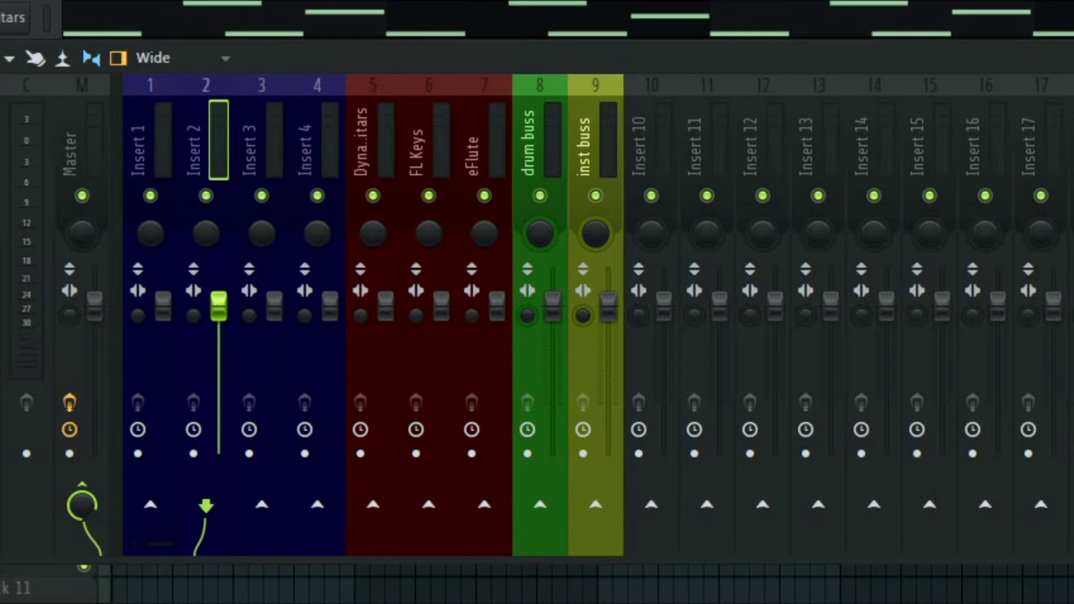
{"action": "left_click", "coordinate": [262, 146]}
{"action": "key", "text": "Left"}
{"action": "key", "text": "Left"}
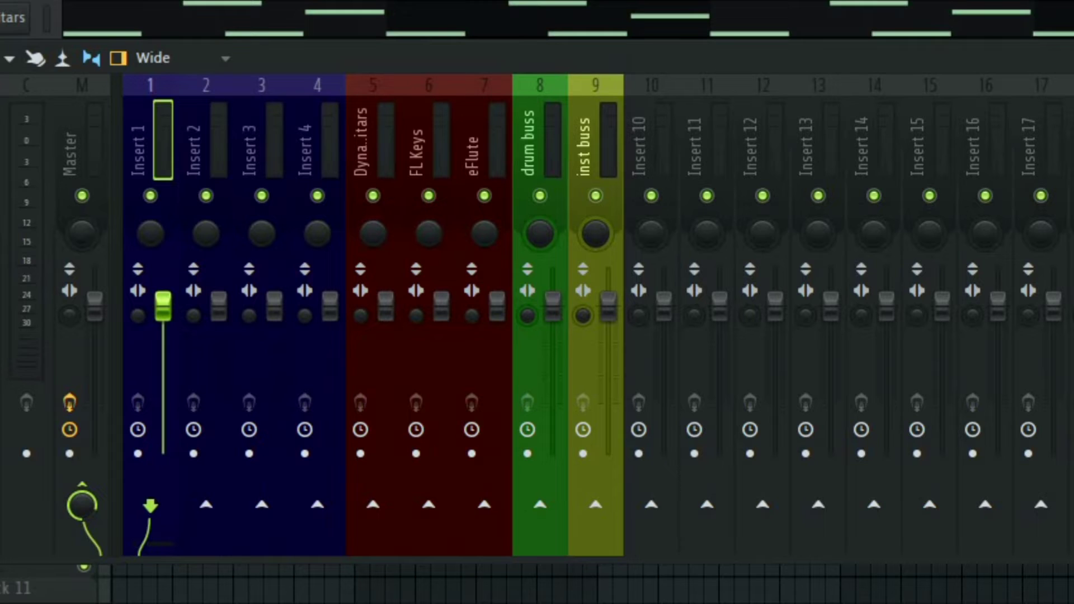
Route Insert 1 to the drum buss alongside its master send, and audition Insert 1 in solo
{"action": "right_click", "coordinate": [540, 506]}
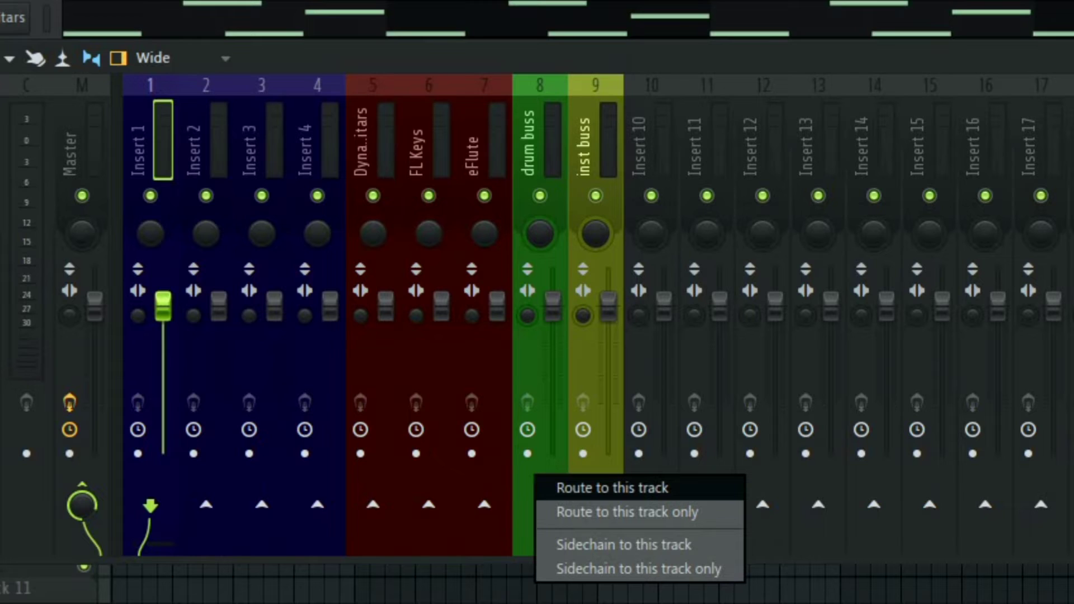
{"action": "left_click", "coordinate": [613, 488]}
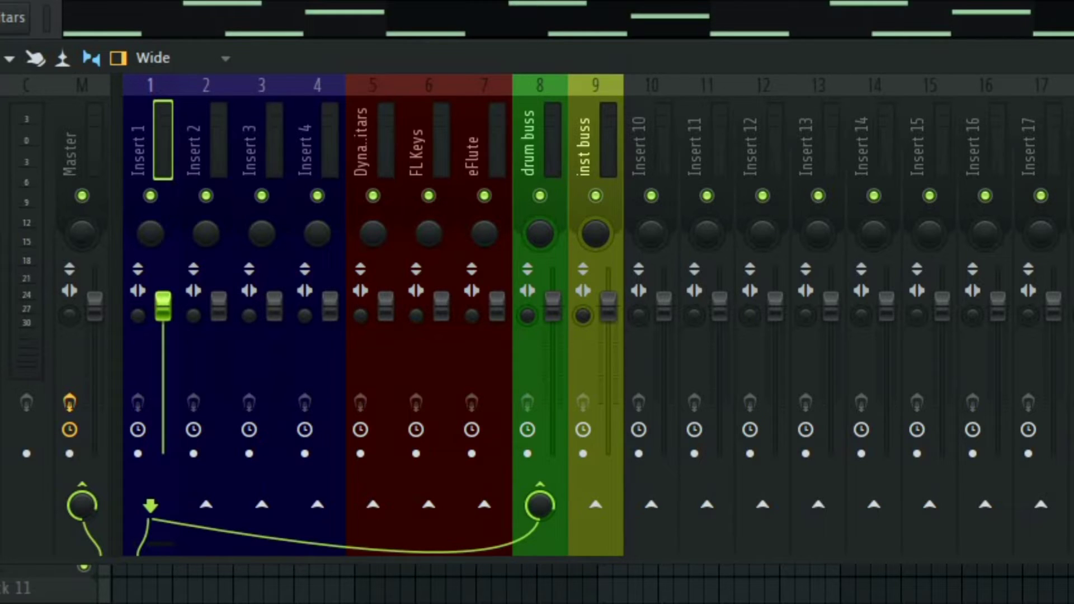
{"action": "key", "text": "s"}
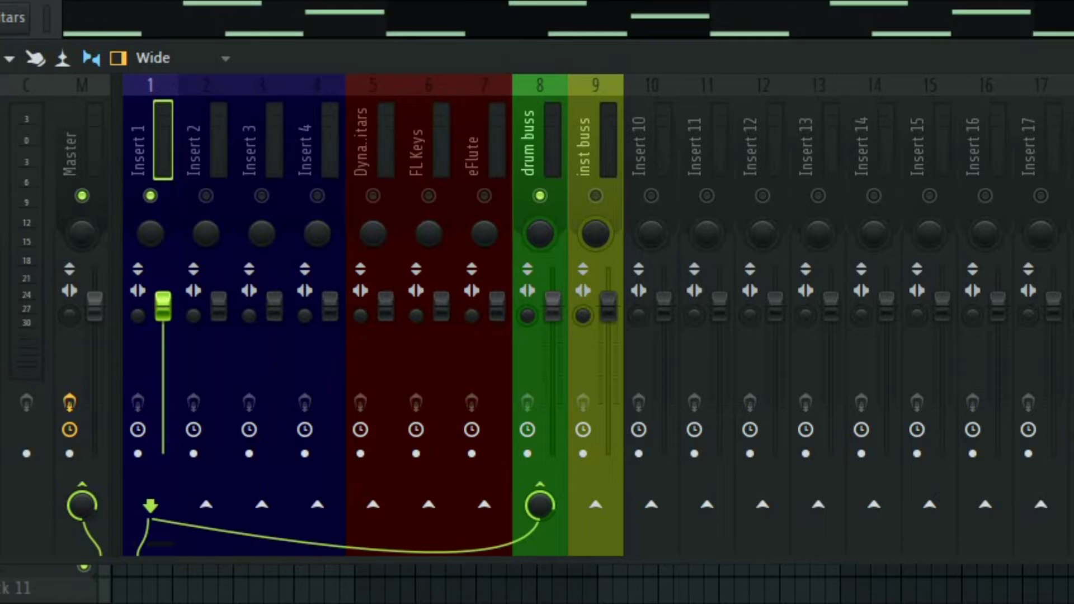
{"action": "key", "text": "space"}
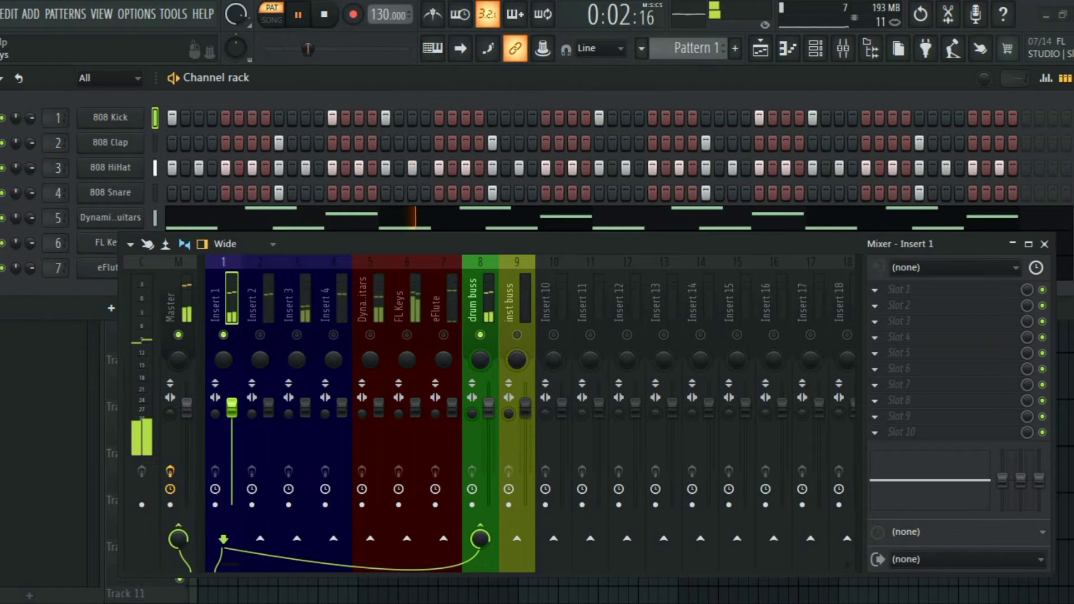
{"action": "key", "text": "space"}
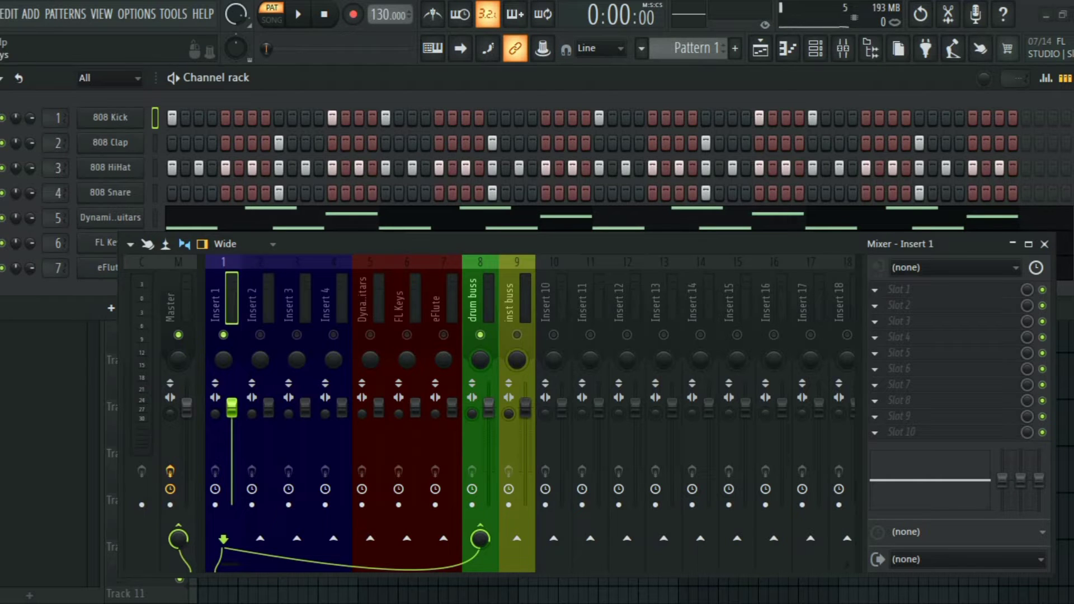
Reroute Insert 1 so that it feeds only the drum buss, and select the drum buss track
{"action": "left_click", "coordinate": [480, 300]}
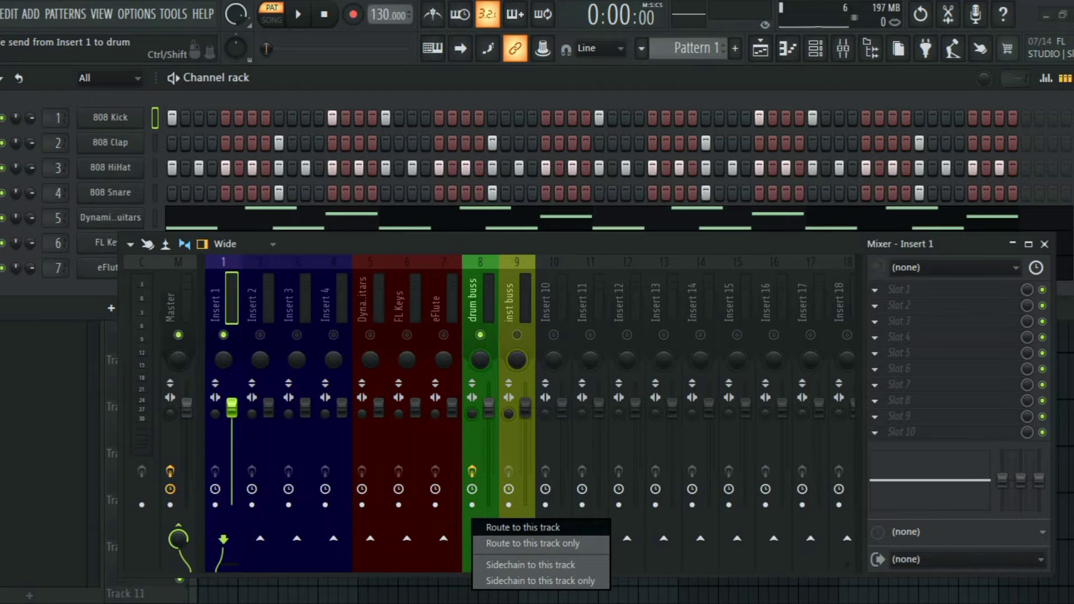
{"action": "left_click", "coordinate": [524, 527]}
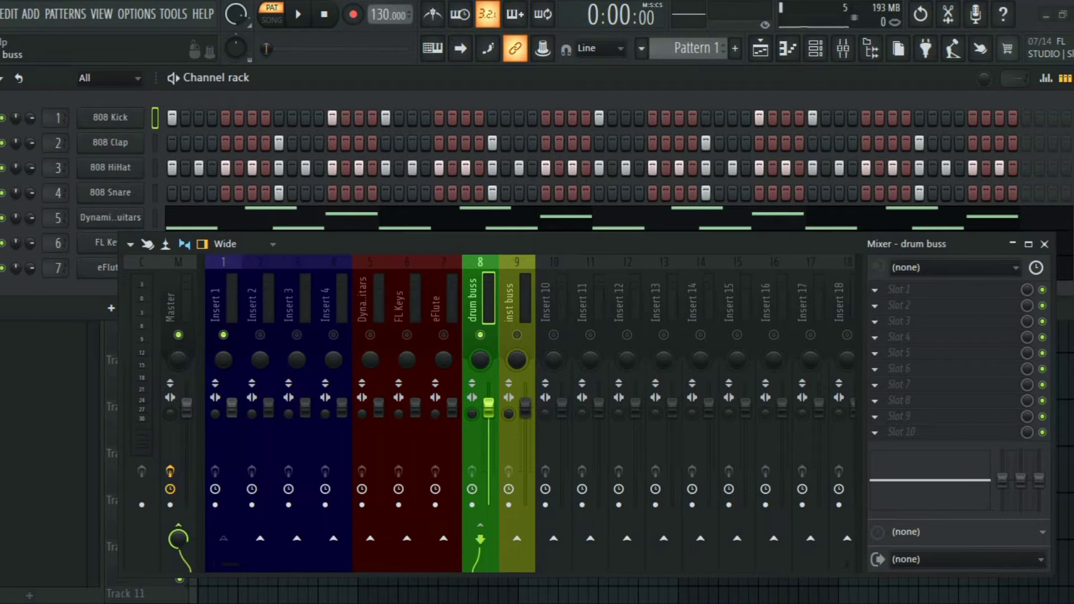
Play the pattern to audition Insert 1 through the drum buss, testing the buss's mute state and volume fader
{"action": "key", "text": "space"}
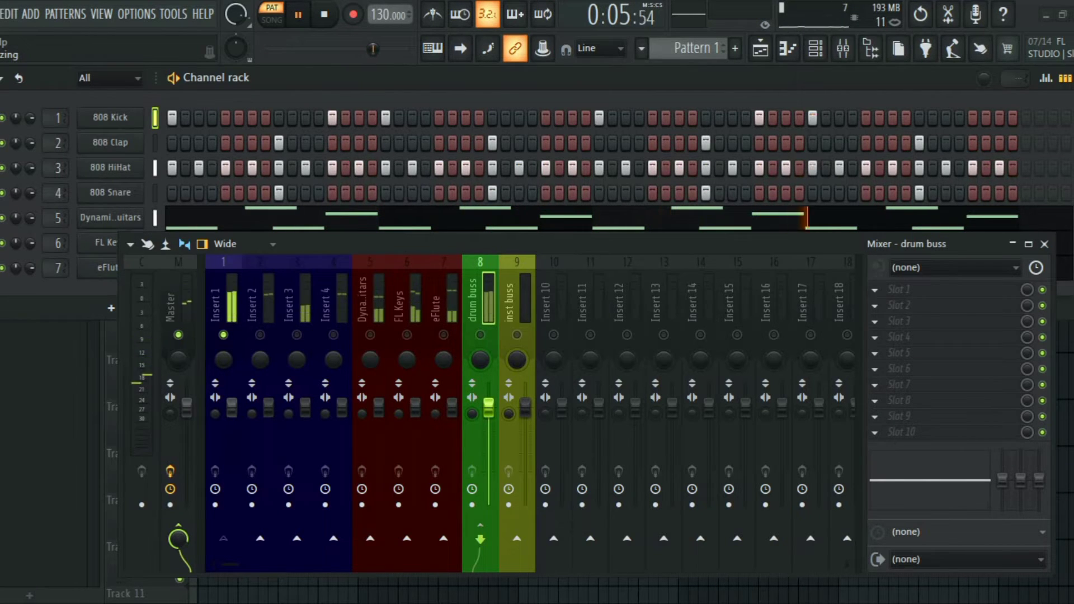
{"action": "key", "text": "s"}
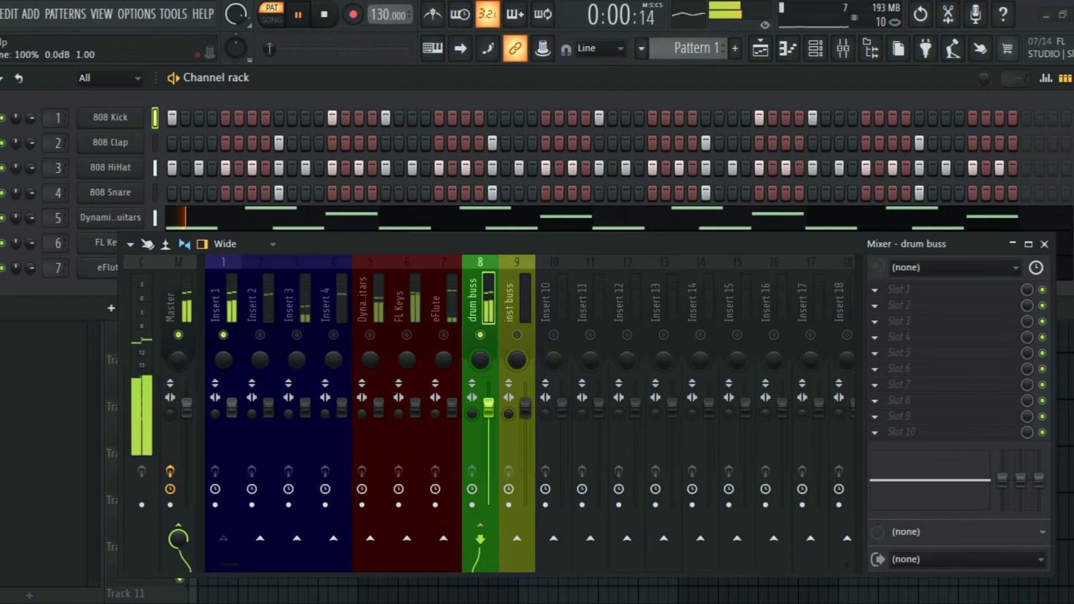
{"action": "mouse_move", "coordinate": [488, 408]}
{"action": "left_mouse_down"}
{"action": "mouse_move", "coordinate": [489, 502]}
{"action": "mouse_move", "coordinate": [488, 407]}
{"action": "left_mouse_up"}
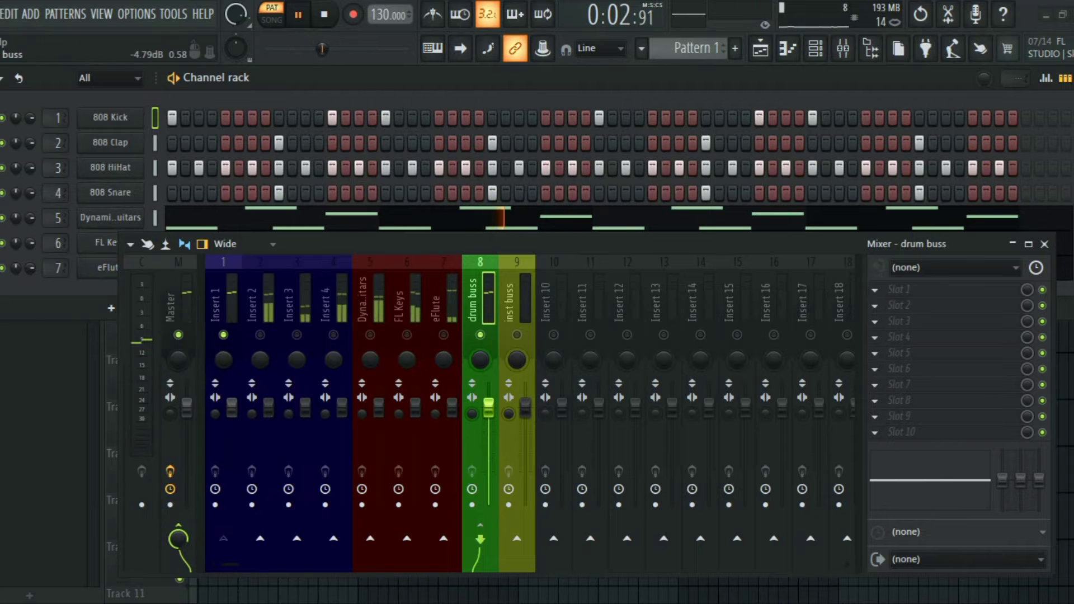
{"action": "key", "text": "space"}
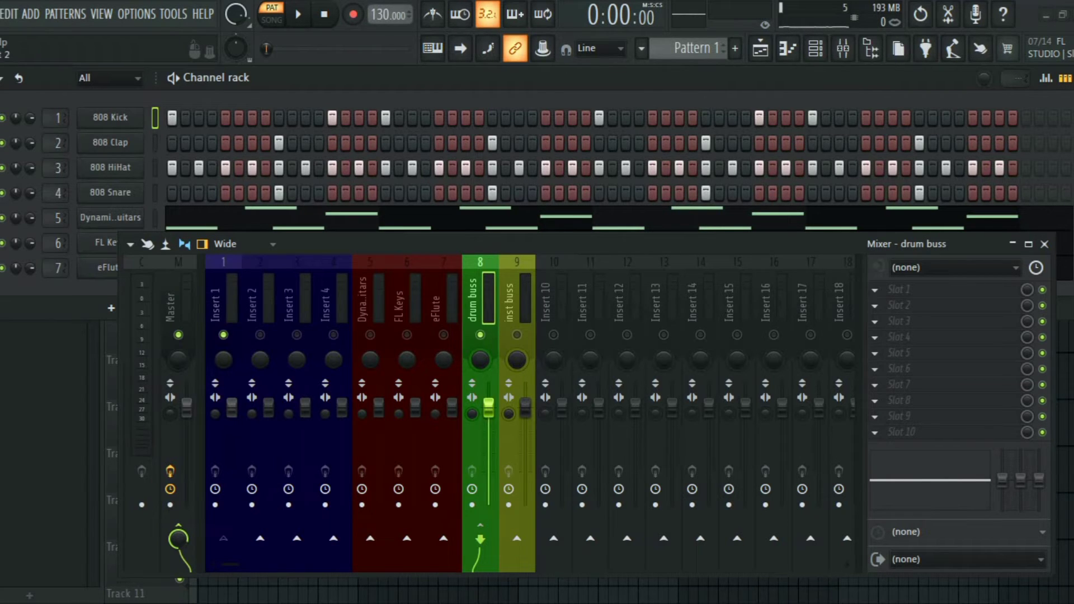
Route Insert 2 to the drum buss only
{"action": "left_click", "coordinate": [259, 296]}
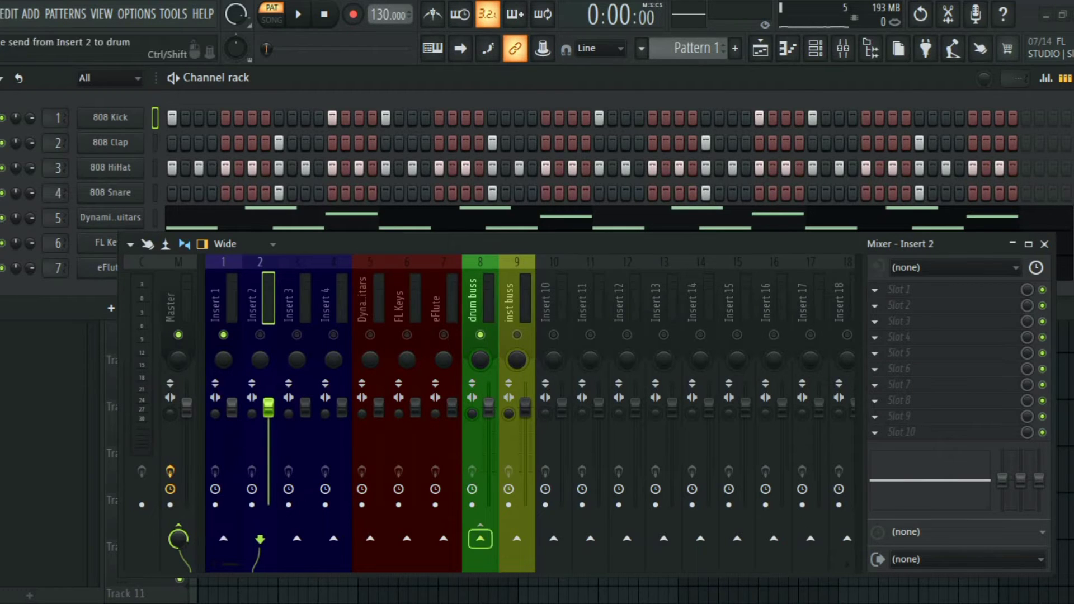
{"action": "right_click", "coordinate": [480, 538]}
{"action": "left_click", "coordinate": [543, 543]}
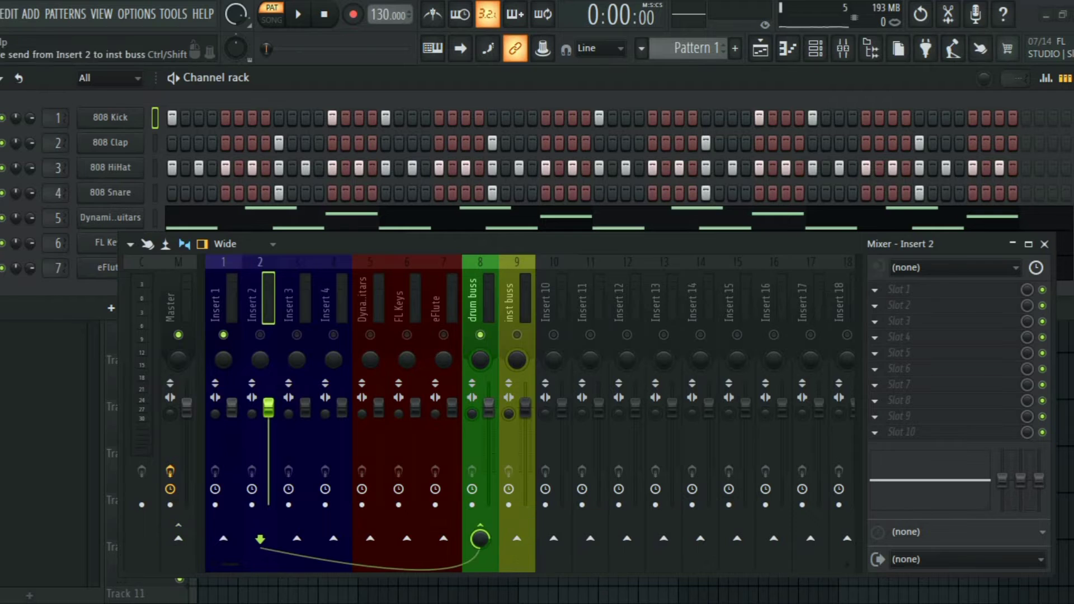
Route Insert 3 and Insert 4 to the drum buss only
{"action": "left_click", "coordinate": [297, 303]}
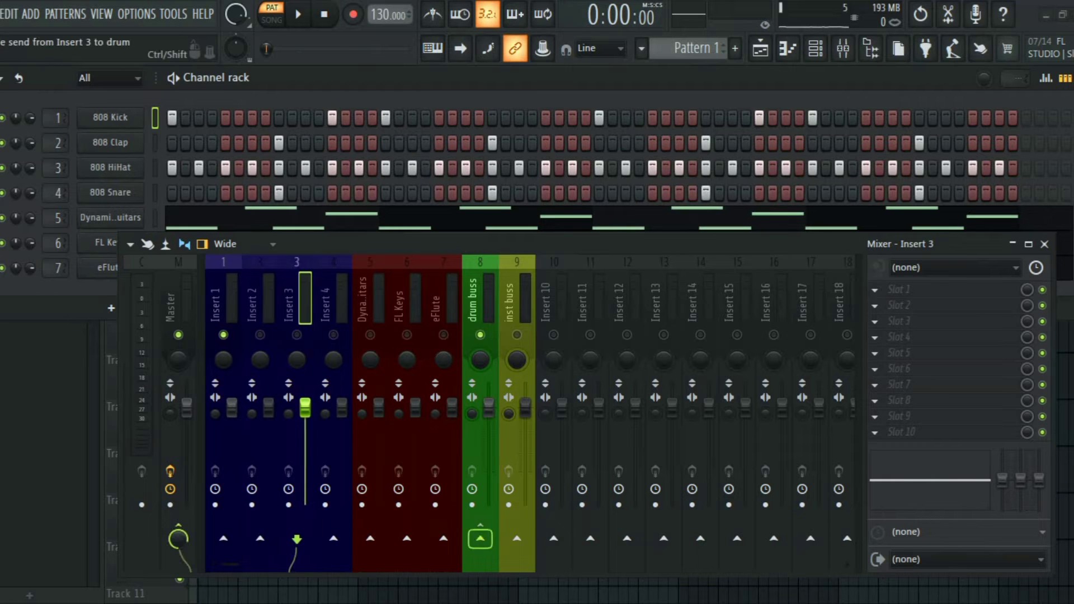
{"action": "right_click", "coordinate": [480, 539]}
{"action": "left_click", "coordinate": [535, 543]}
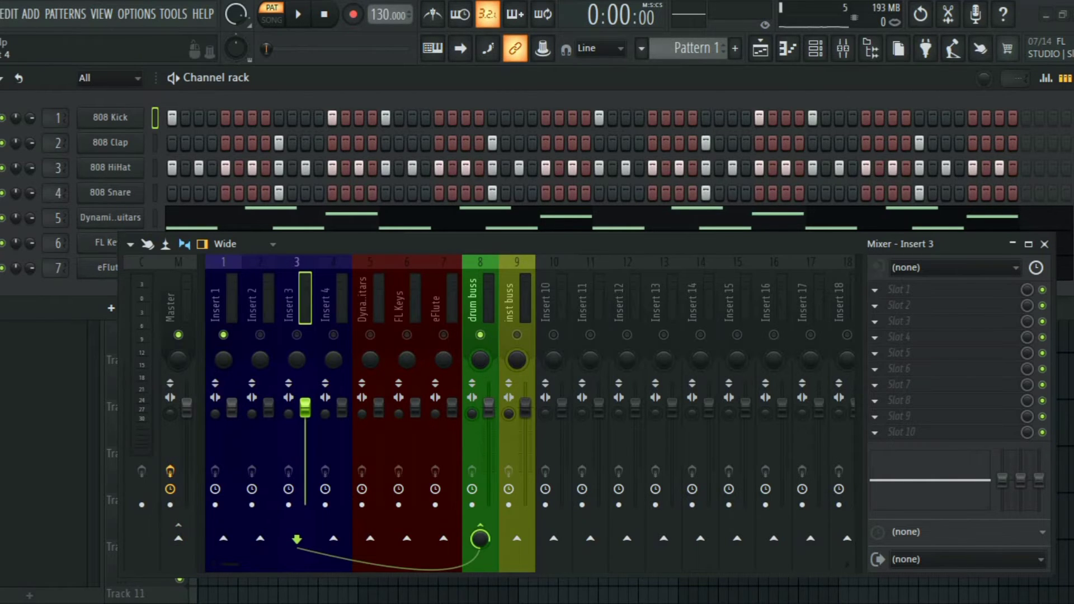
{"action": "left_click", "coordinate": [333, 303]}
{"action": "right_click", "coordinate": [481, 538]}
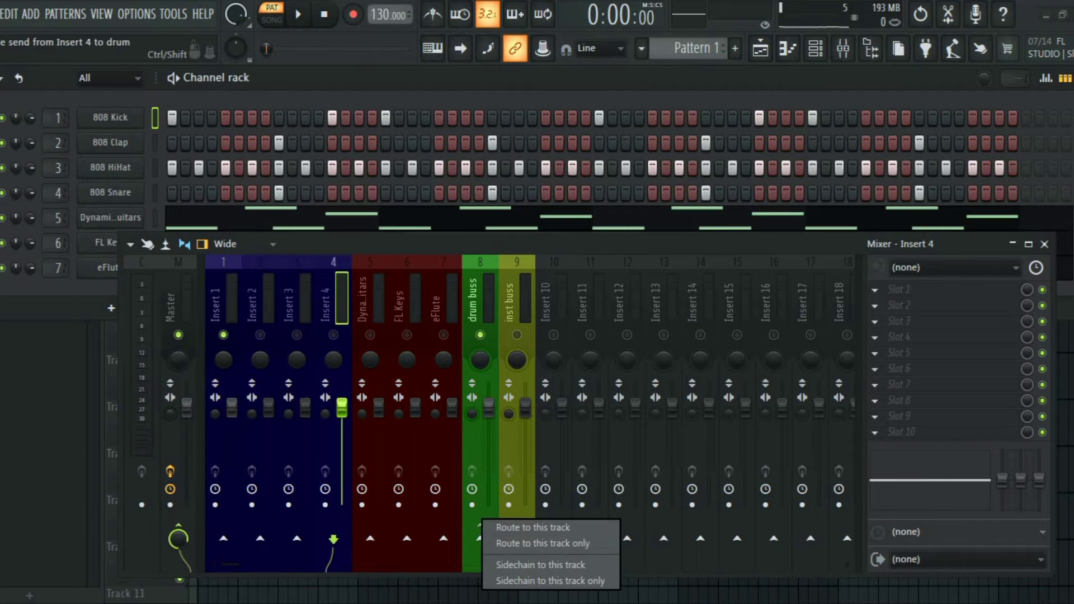
{"action": "left_click", "coordinate": [537, 543]}
Route the Dynamic Guitars, FL Keys and eFlute tracks to the inst buss only
{"action": "left_click", "coordinate": [370, 302]}
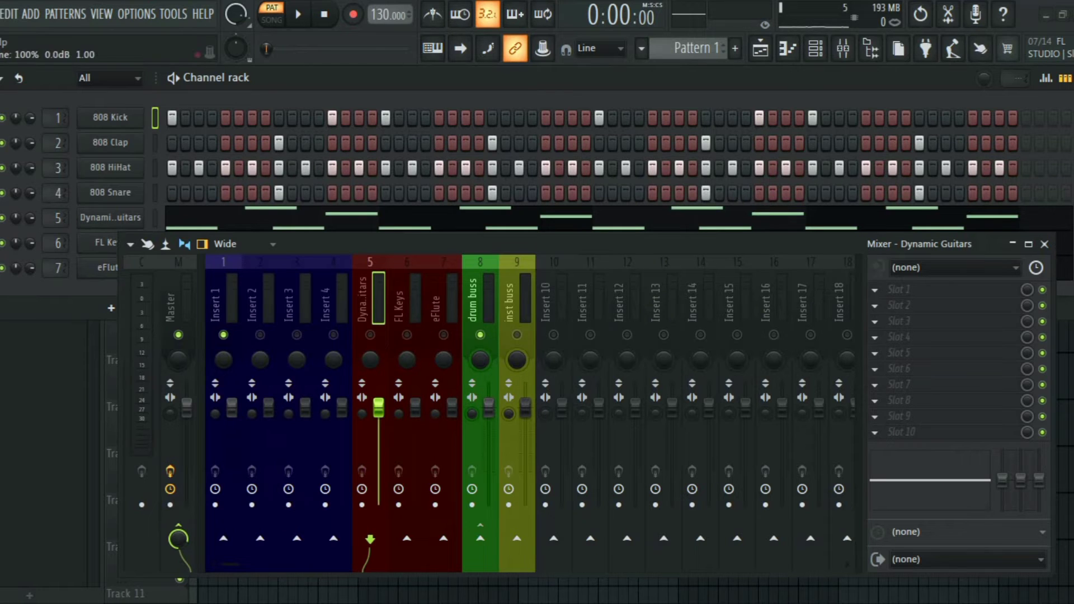
{"action": "right_click", "coordinate": [517, 538]}
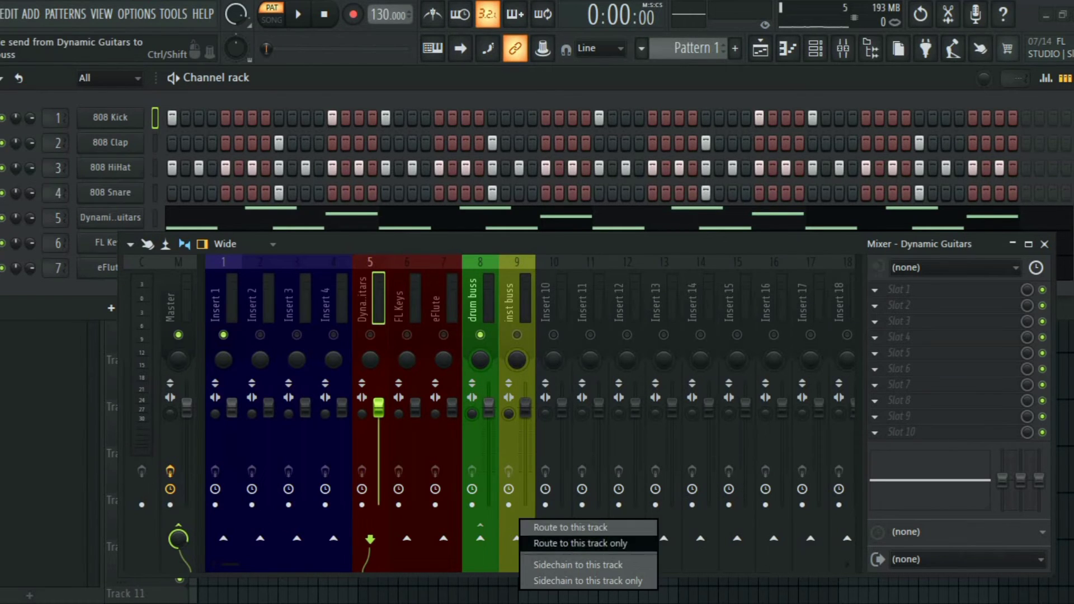
{"action": "left_click", "coordinate": [580, 544]}
{"action": "left_click", "coordinate": [399, 302]}
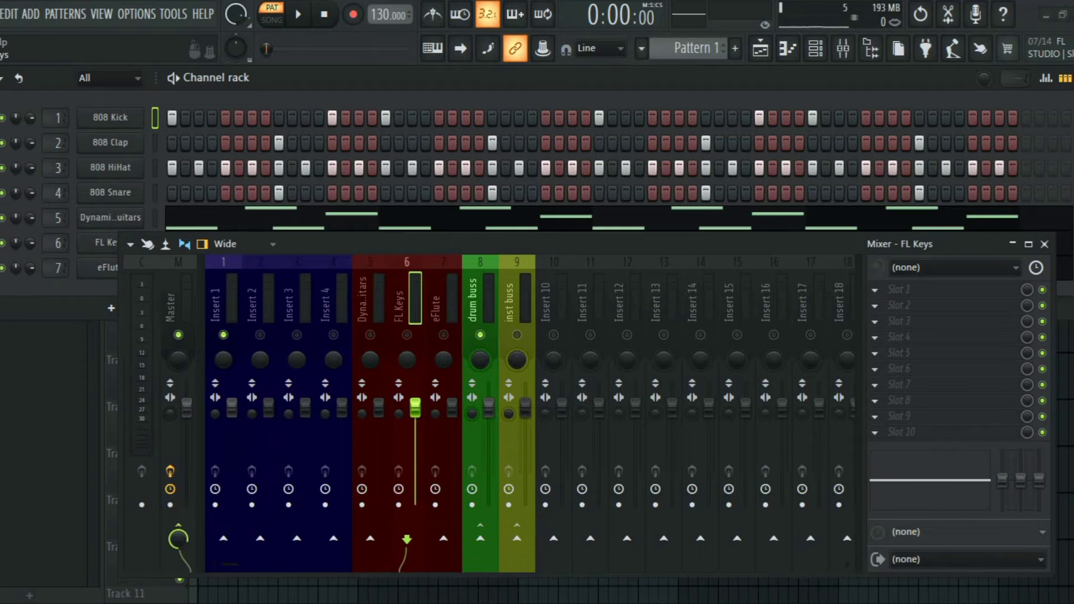
{"action": "right_click", "coordinate": [517, 539]}
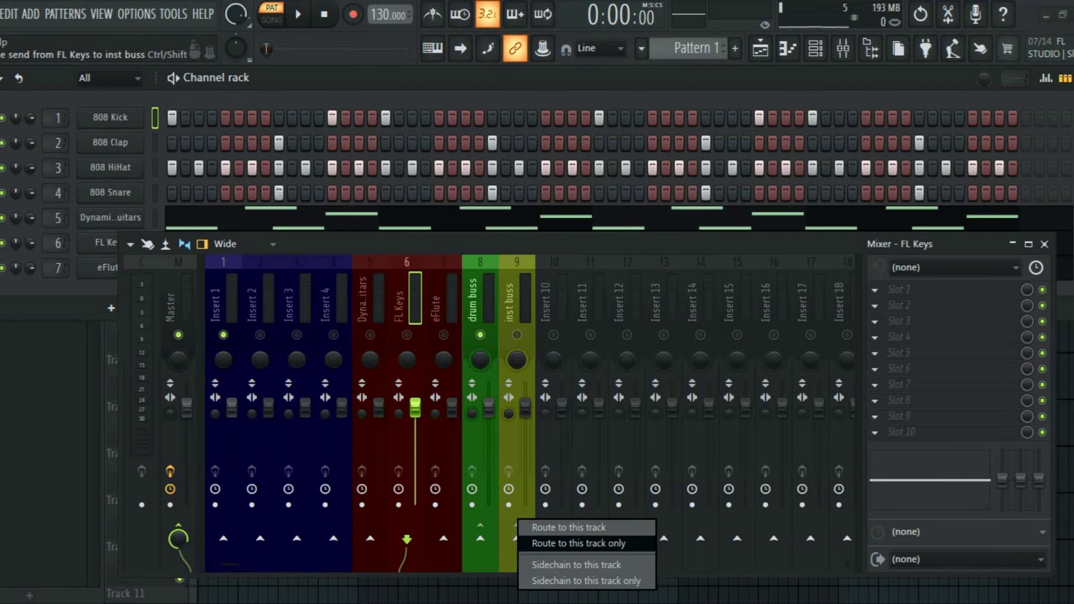
{"action": "left_click", "coordinate": [581, 543]}
{"action": "left_click", "coordinate": [435, 302]}
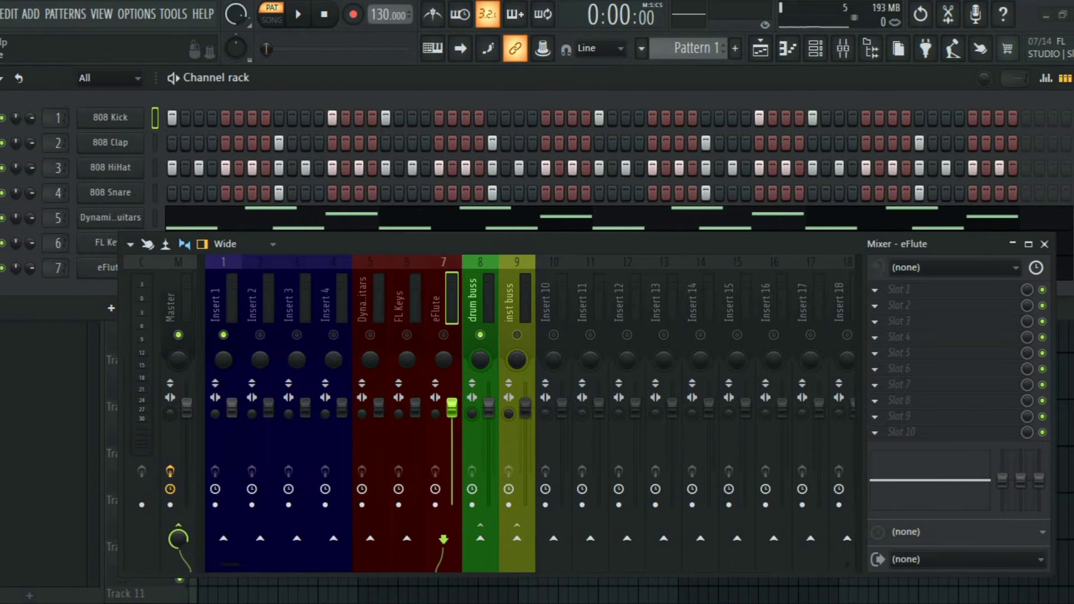
{"action": "right_click", "coordinate": [517, 538]}
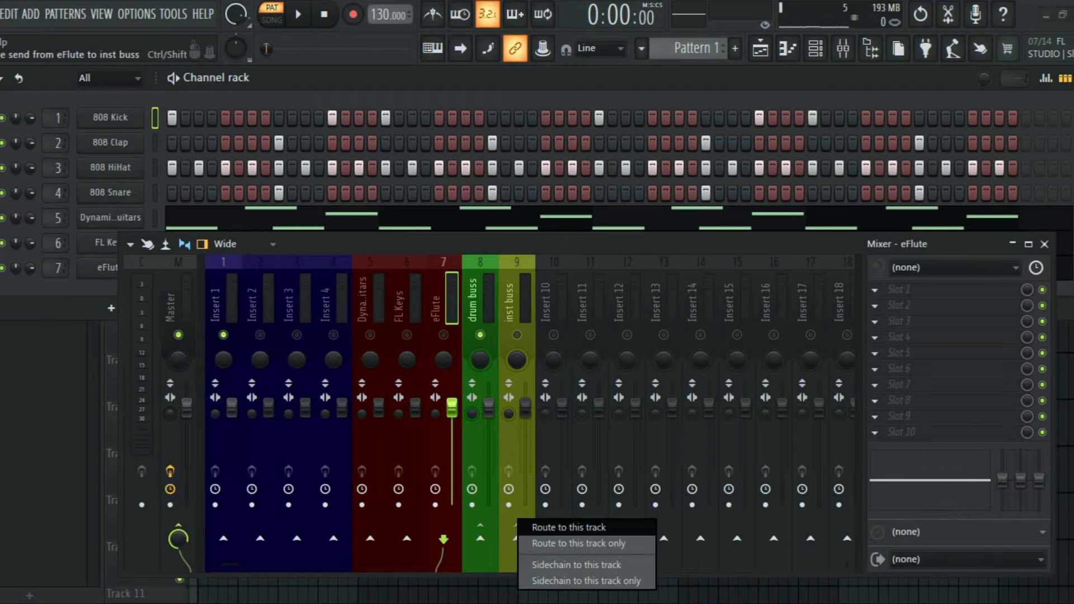
{"action": "left_click", "coordinate": [580, 543]}
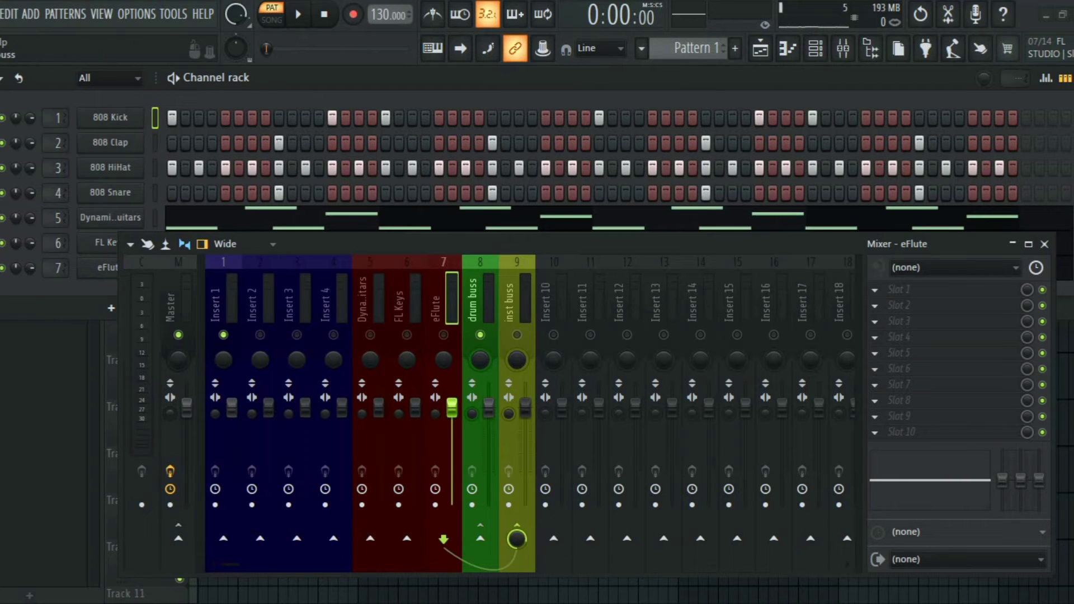
Clear the solo state so every mixer track is active, and play the pattern through both busses
{"action": "left_click", "coordinate": [516, 334]}
{"action": "right_click", "coordinate": [516, 335]}
{"action": "right_click", "coordinate": [517, 335]}
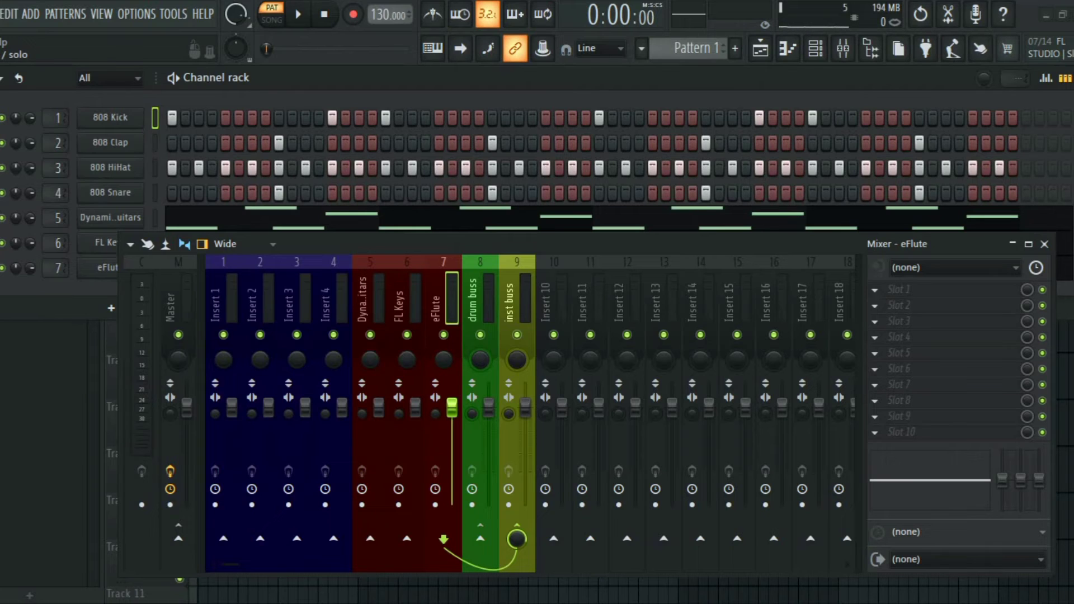
{"action": "key", "text": "space"}
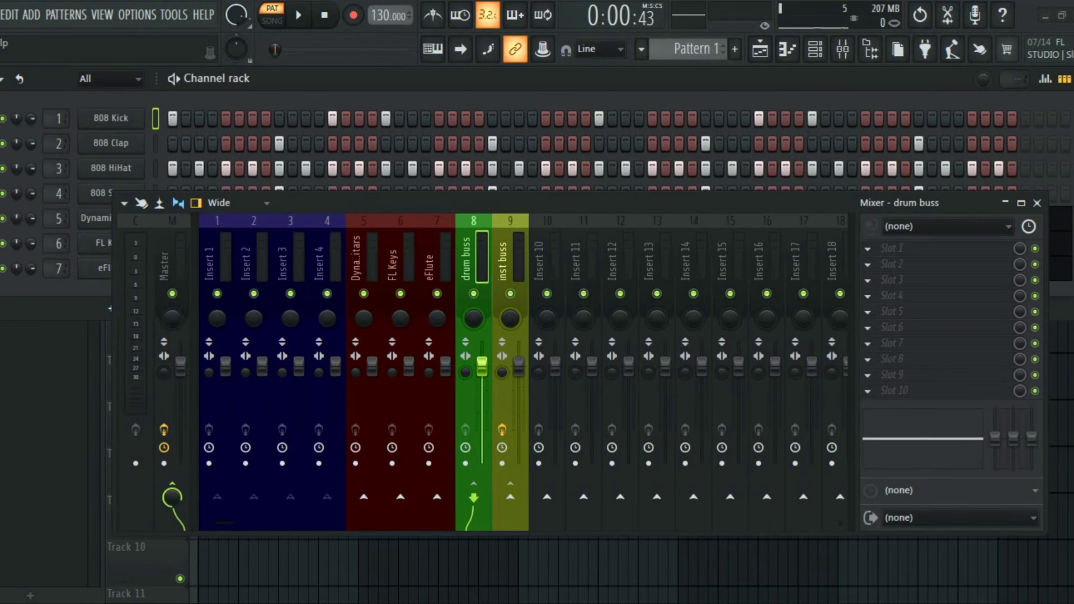
Audition Dirty Filter Plus on the drum buss, close its window, stop playback and reposition the mixer over the channel rack
{"action": "left_click_drag", "start_coordinate": [811, 203], "coordinate": [788, 270]}
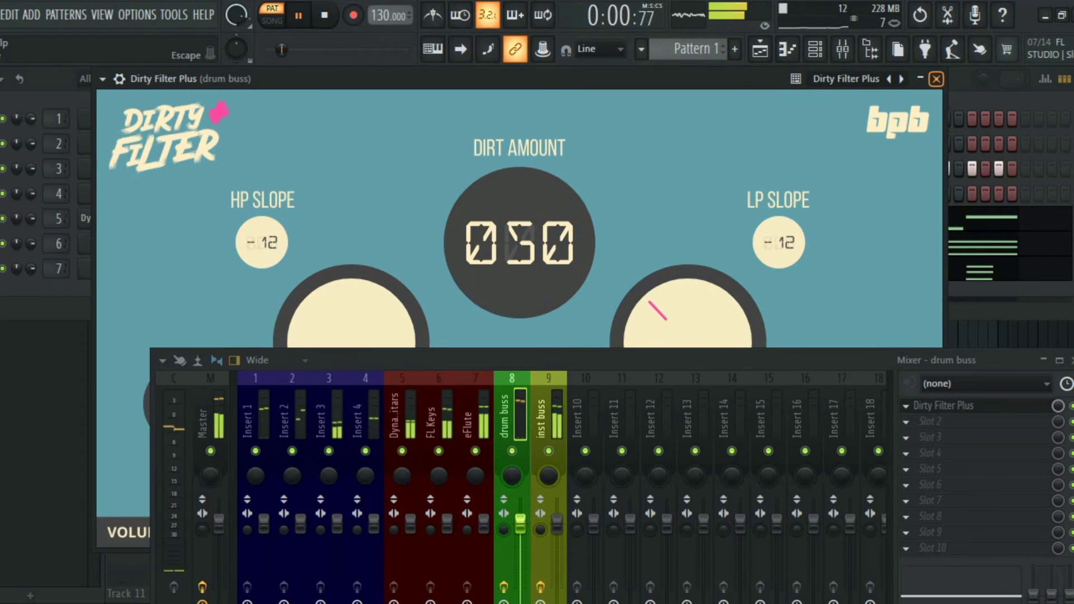
{"action": "key", "text": "Escape"}
{"action": "key", "text": "space"}
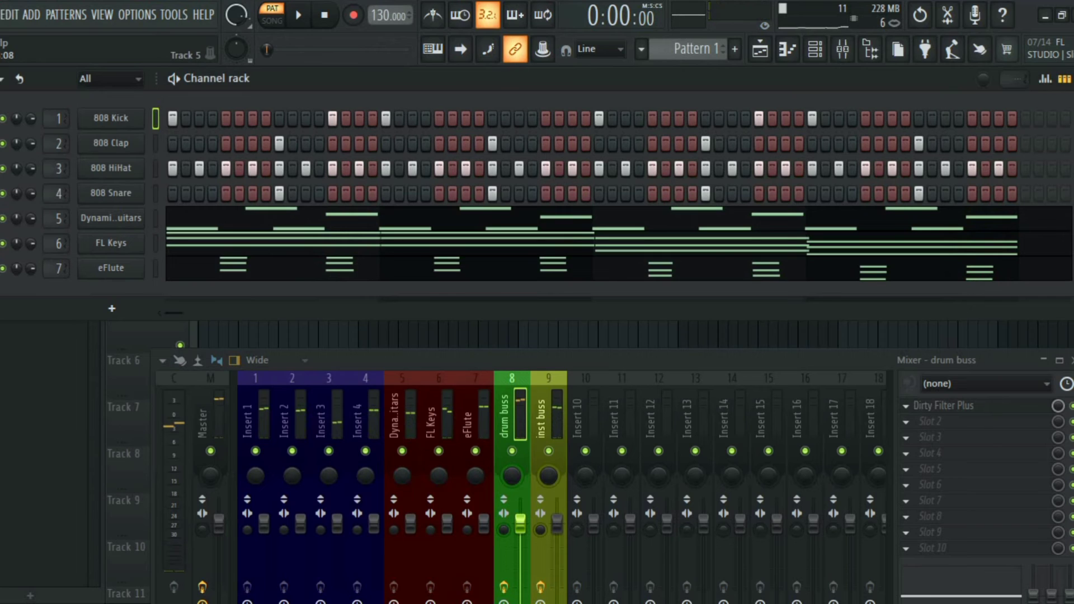
{"action": "left_click_drag", "start_coordinate": [560, 360], "coordinate": [503, 195]}
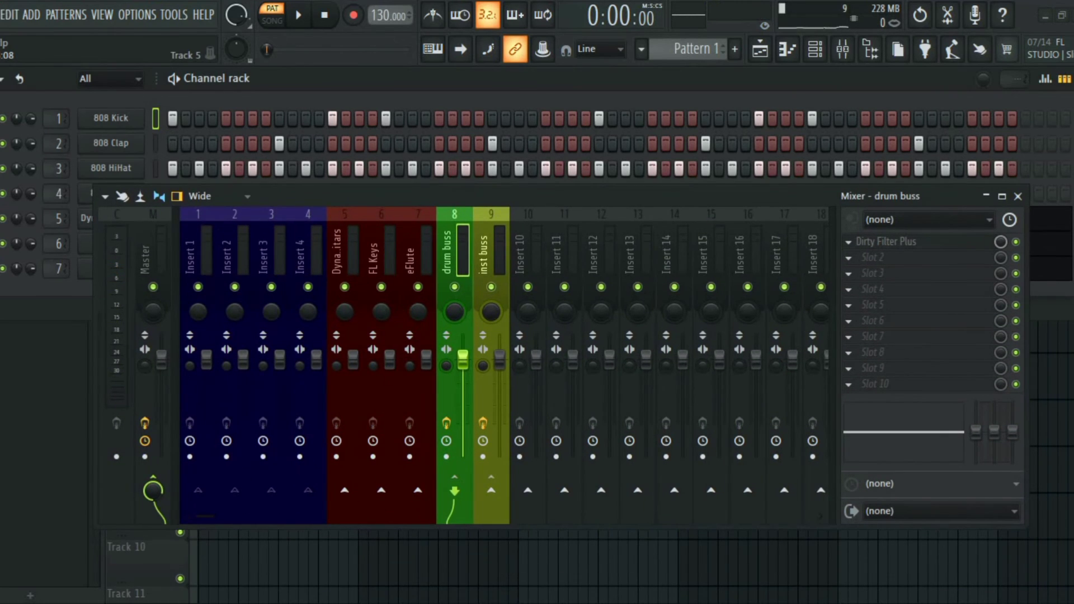
Delete Dirty Filter Plus from the drum buss's first effect slot
{"action": "left_click", "coordinate": [490, 254]}
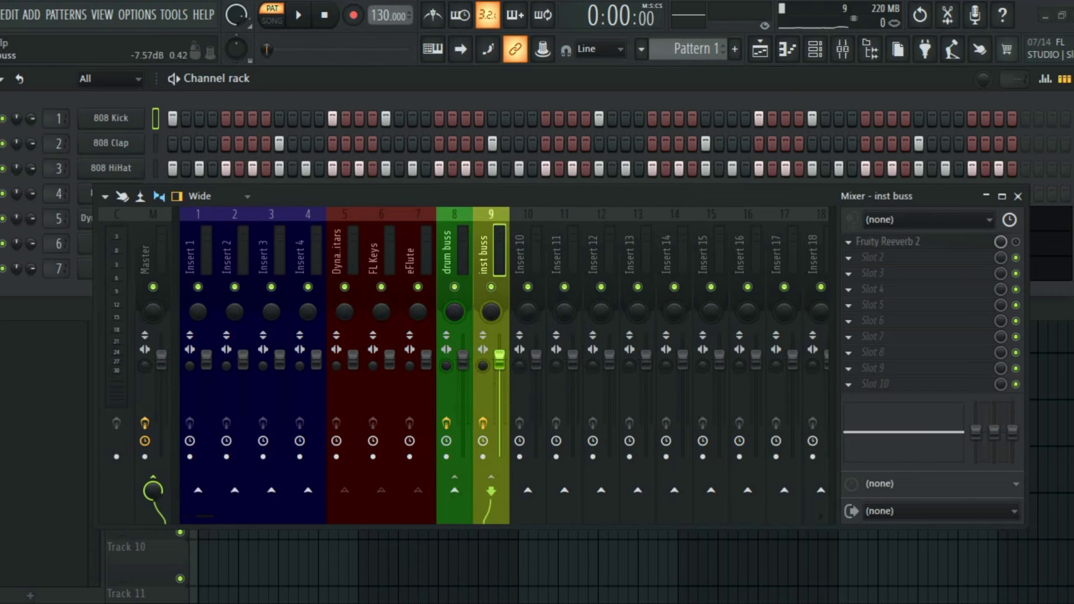
{"action": "left_click", "coordinate": [455, 254]}
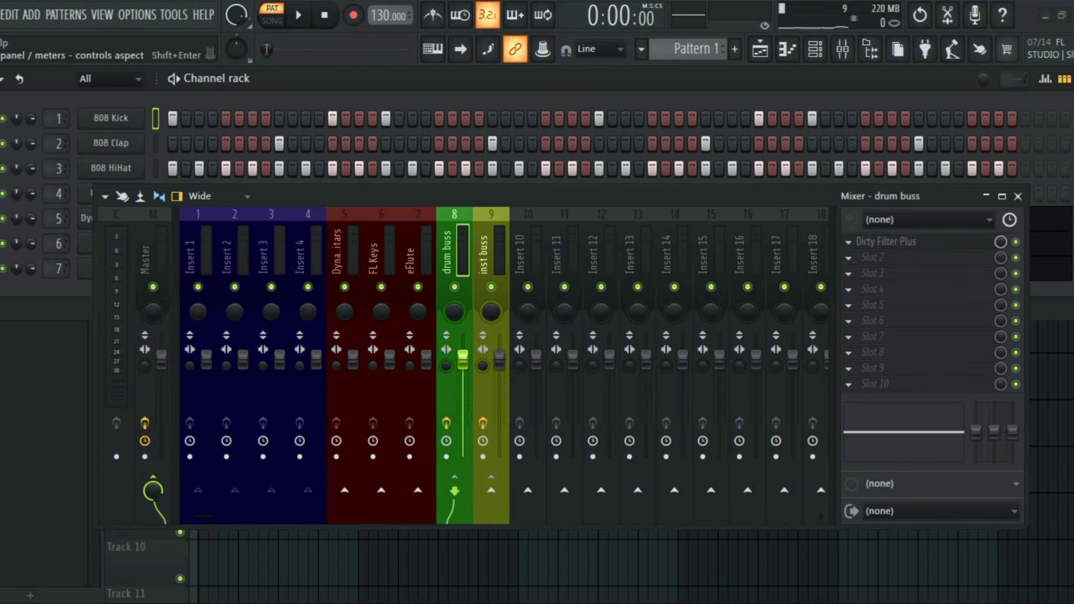
{"action": "left_click", "coordinate": [849, 241]}
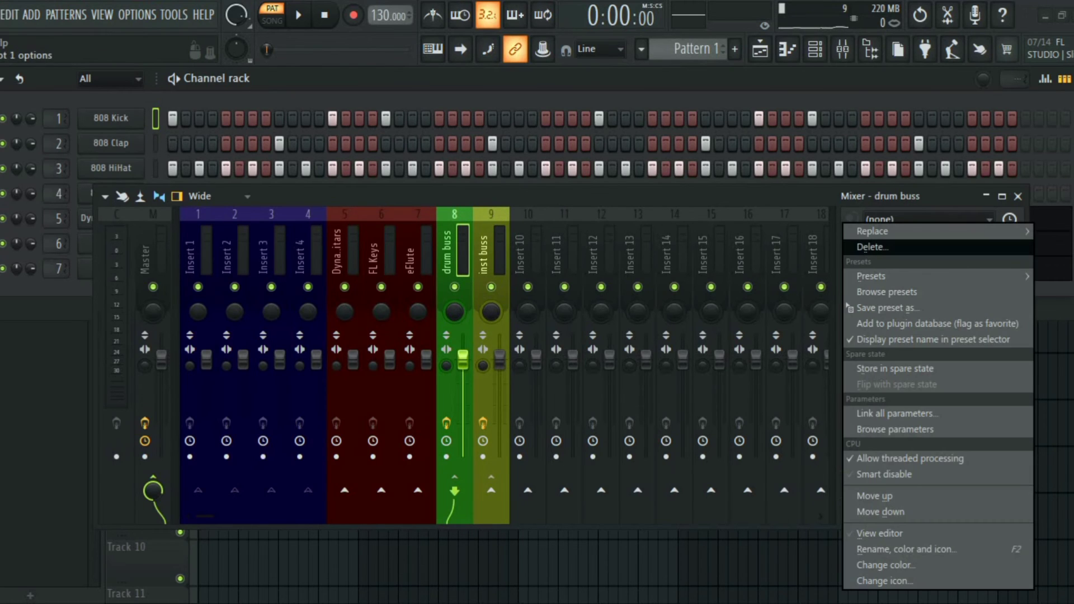
{"action": "left_click", "coordinate": [873, 246]}
Play the pattern with Fruity Reeverb 2 on the inst buss, raise its wet level to 125%, and close the plugin window
{"action": "left_click", "coordinate": [490, 254]}
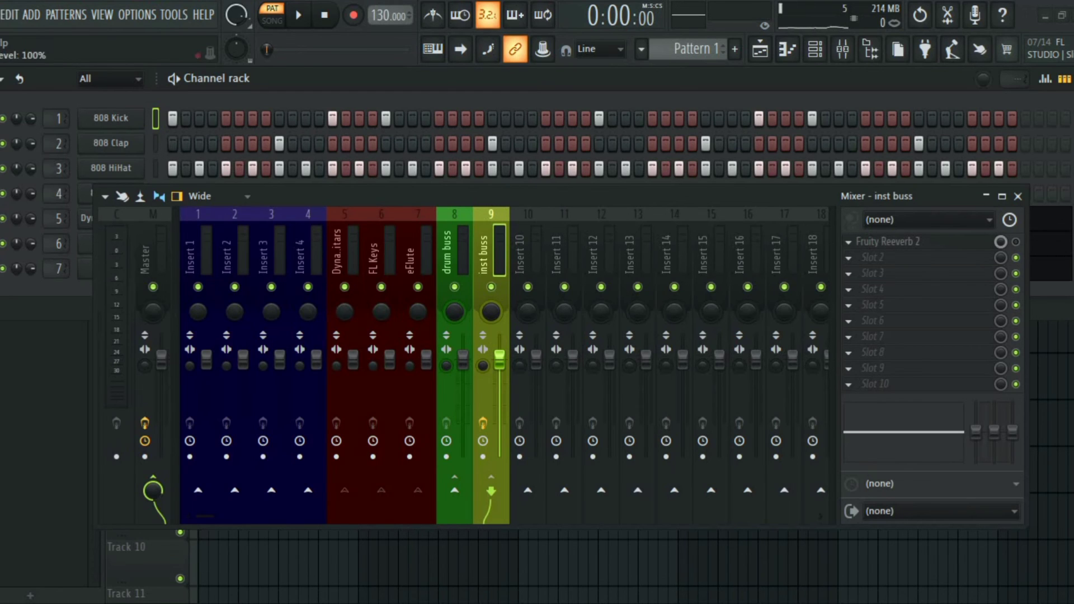
{"action": "key", "text": "space"}
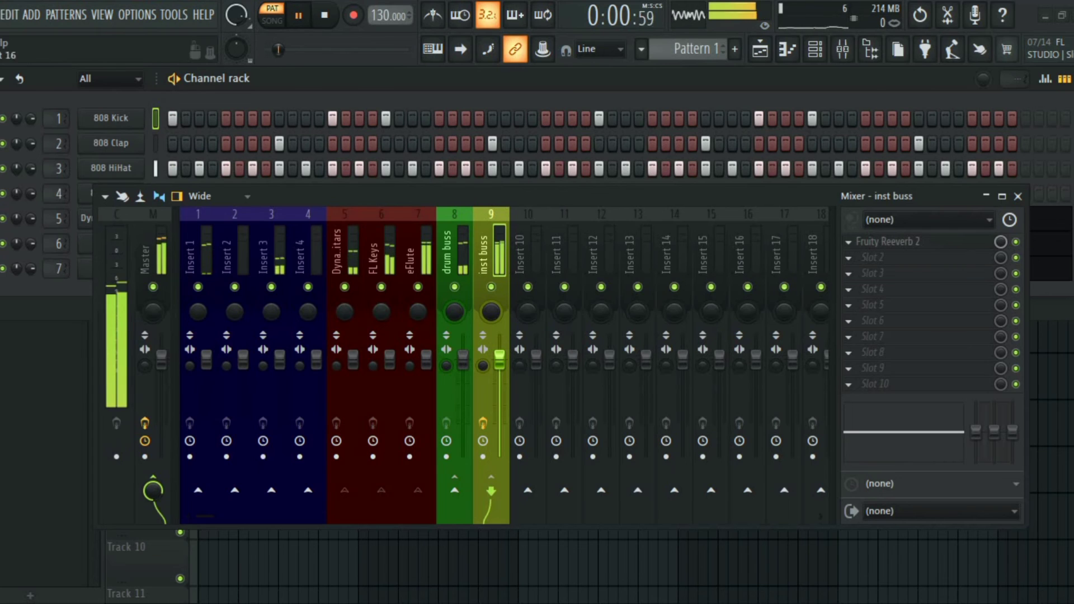
{"action": "left_click", "coordinate": [918, 242]}
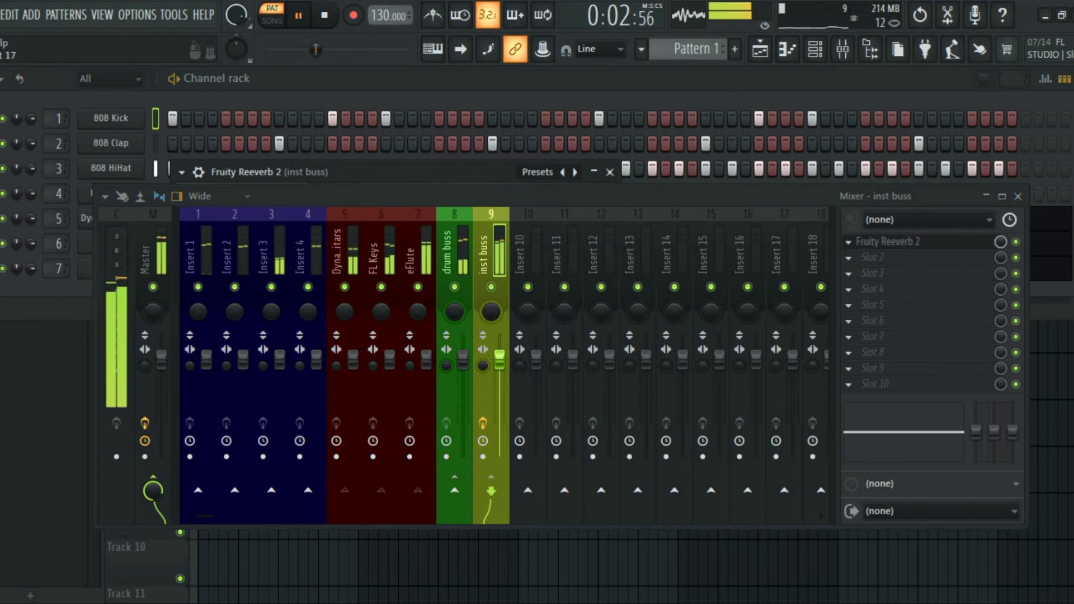
{"action": "left_click_drag", "start_coordinate": [671, 195], "coordinate": [624, 322]}
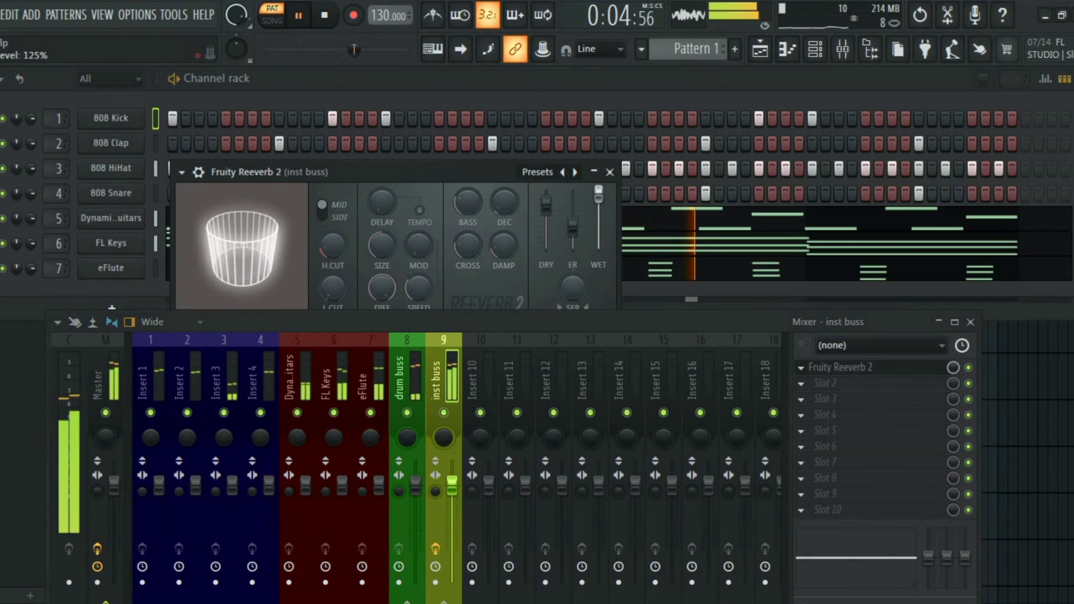
{"action": "mouse_move", "coordinate": [598, 215]}
{"action": "left_mouse_down"}
{"action": "mouse_move", "coordinate": [599, 230]}
{"action": "mouse_move", "coordinate": [599, 196]}
{"action": "left_mouse_up"}
{"action": "left_click", "coordinate": [609, 172]}
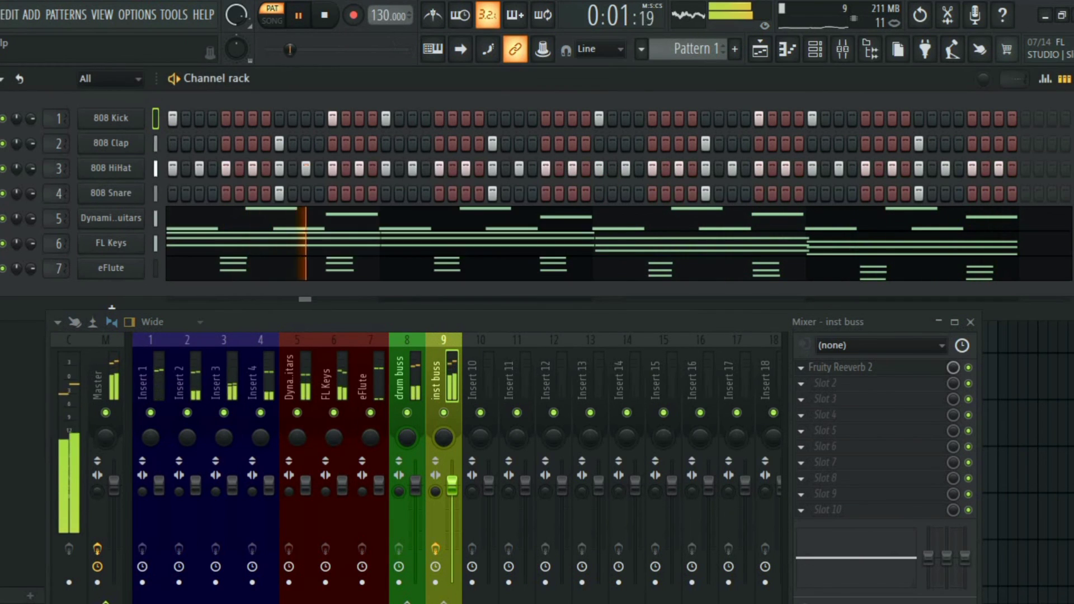
Stop playback, disable Fruity Reeverb 2 on the inst buss, and move the mixer back over the channel rack
{"action": "key", "text": "space"}
{"action": "left_click", "coordinate": [969, 368]}
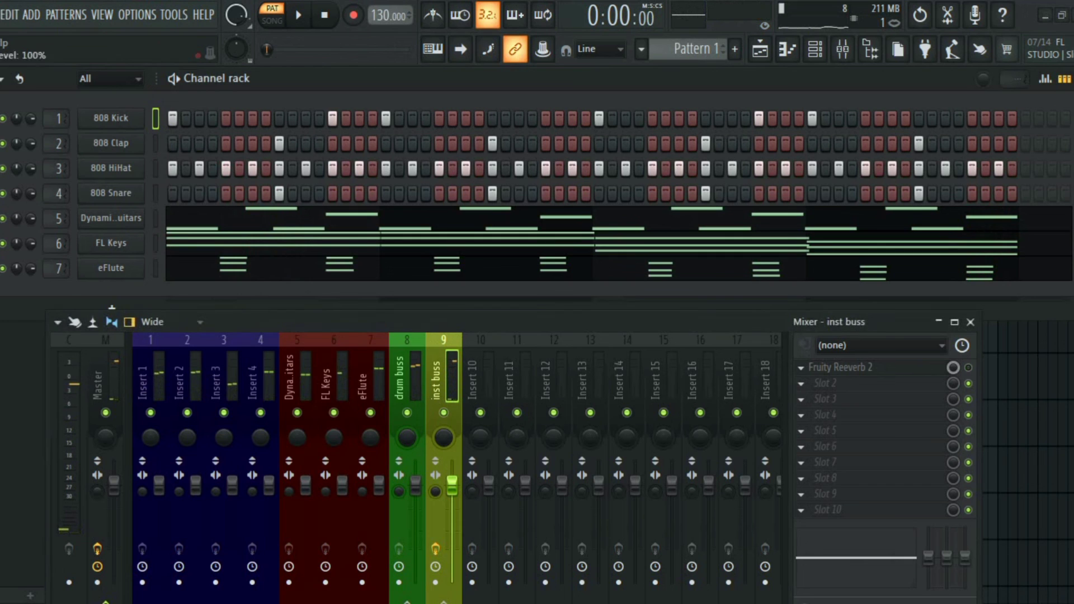
{"action": "left_click_drag", "start_coordinate": [699, 322], "coordinate": [772, 212]}
{"action": "left_click_drag", "start_coordinate": [520, 212], "coordinate": [515, 192]}
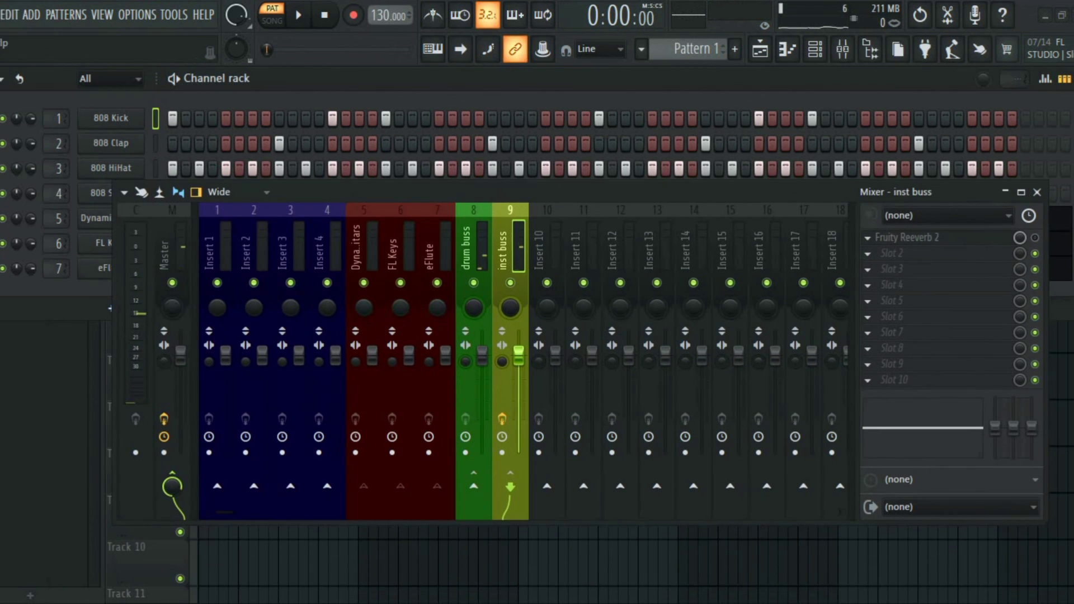